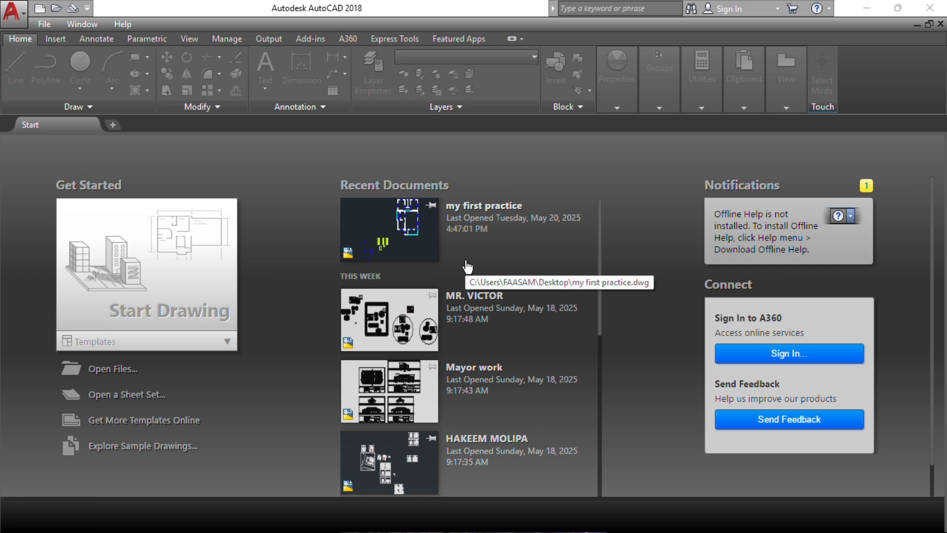
# Step: Review the room layout and dimensions in the floor plan sketch IMG_20250519_125034.jpg, and switch back to AutoCAD
pyautogui.click(867, 8)
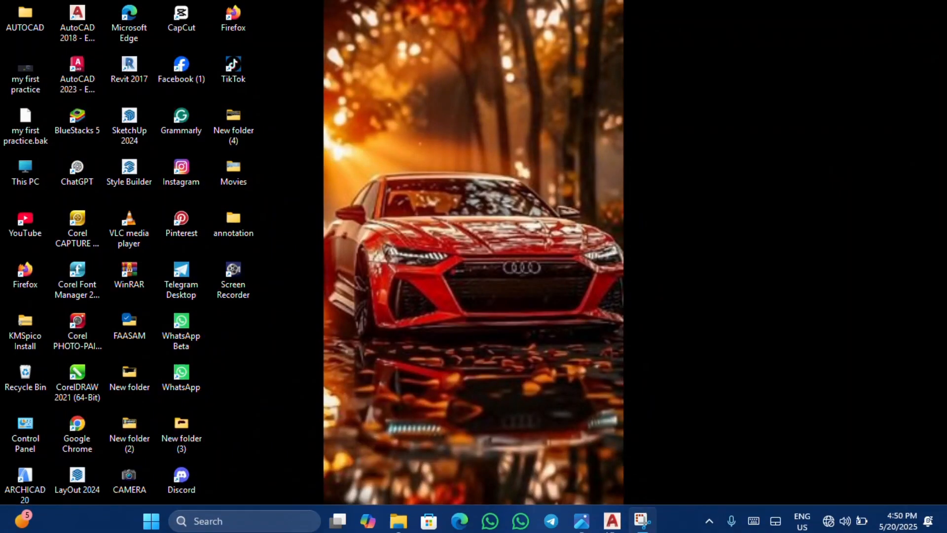
pyautogui.moveTo(581, 520)
pyautogui.click(516, 475)
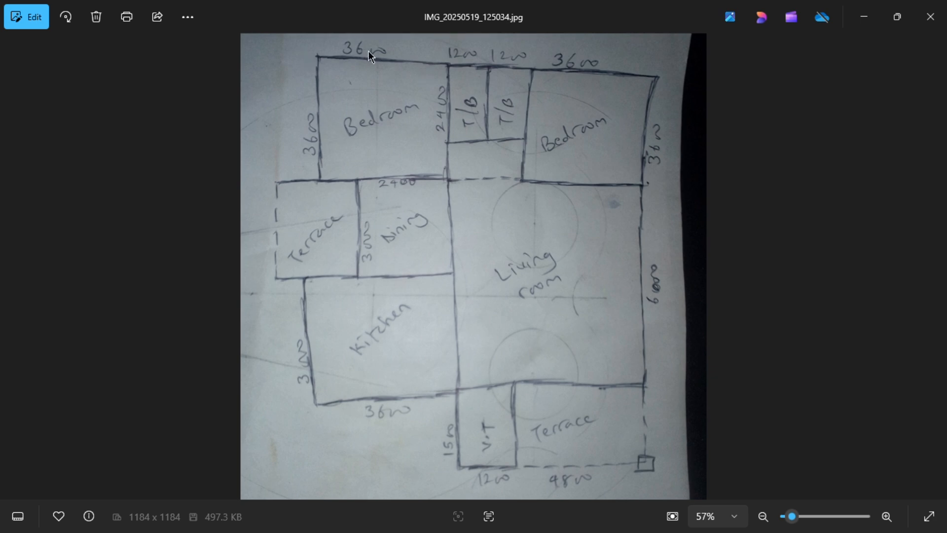
pyautogui.click(873, 23)
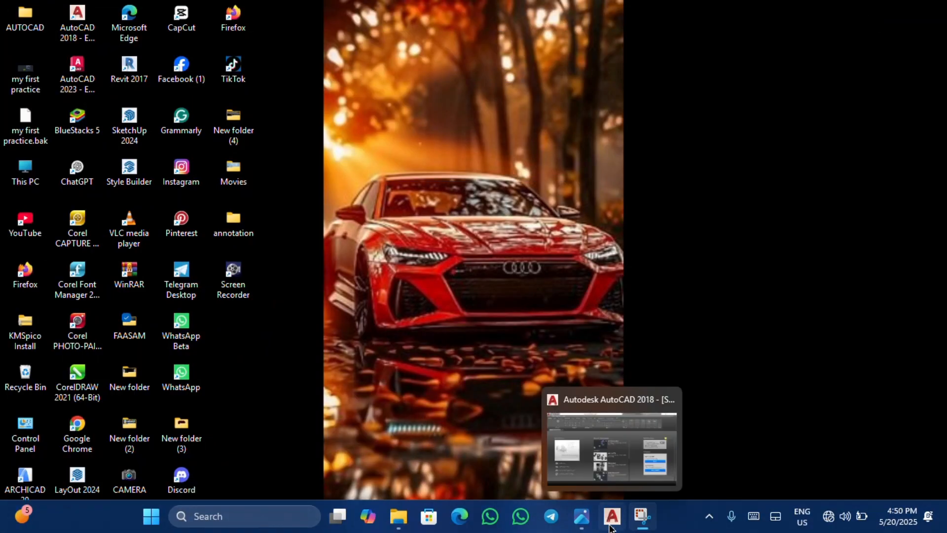
pyautogui.click(610, 527)
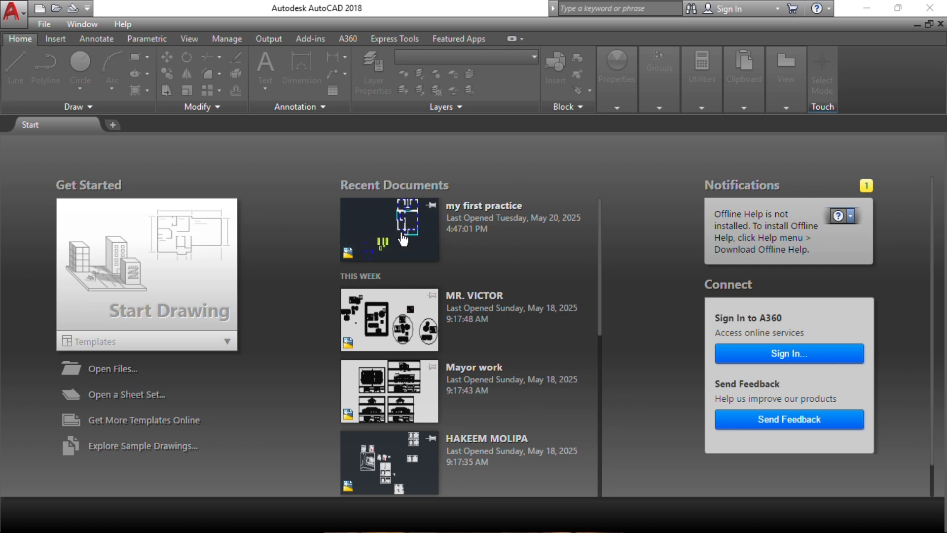
# Step: Open the recent drawing "my first practice" and bring its floor plan into view
pyautogui.click(426, 222)
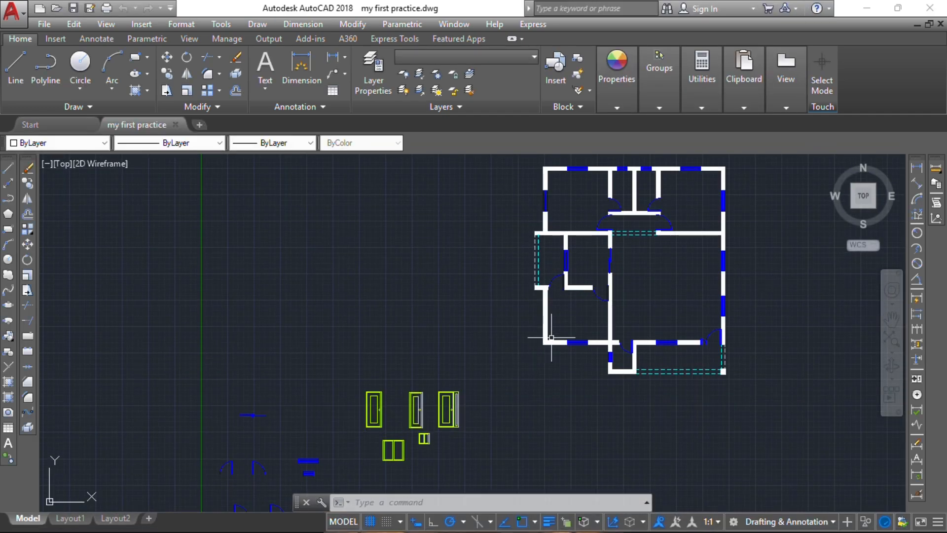
pyautogui.press('Escape')
pyautogui.press('Escape')
pyautogui.moveTo(640, 248); pyautogui.dragTo(545, 271, button='middle')
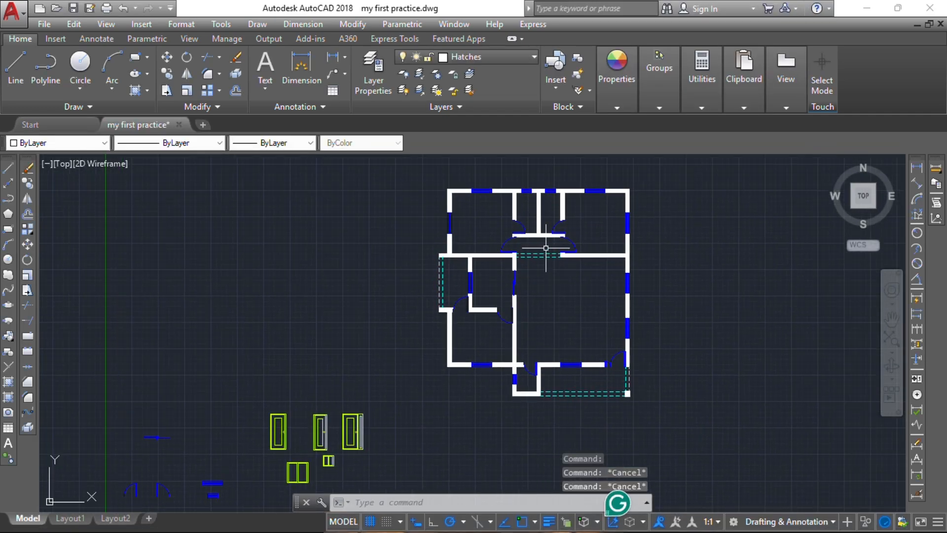
pyautogui.scroll(2, 549, 232)
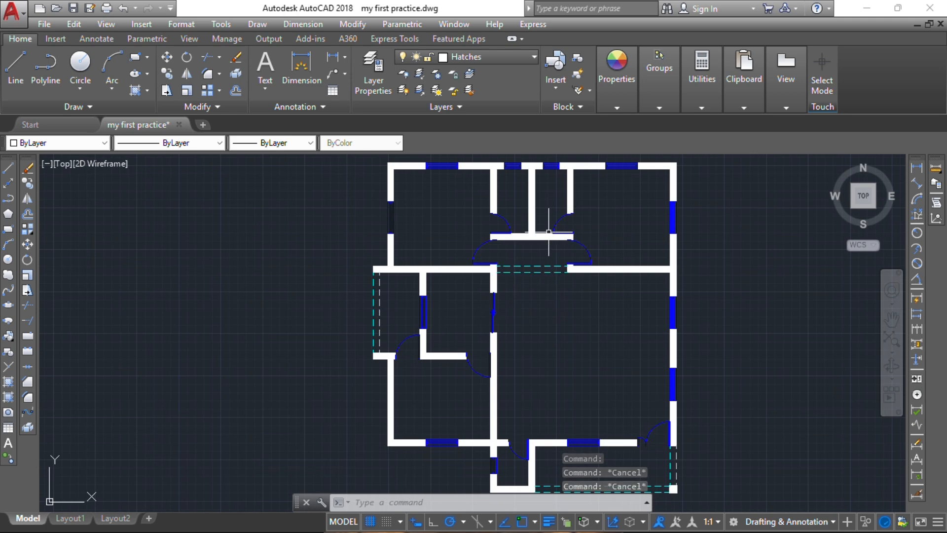
pyautogui.moveTo(549, 231); pyautogui.dragTo(519, 245, button='middle')
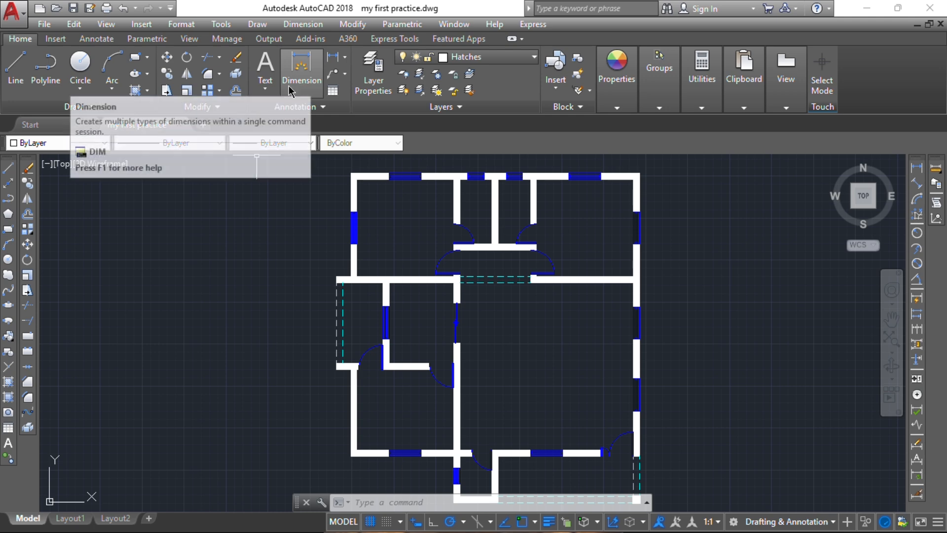
pyautogui.click(267, 90)
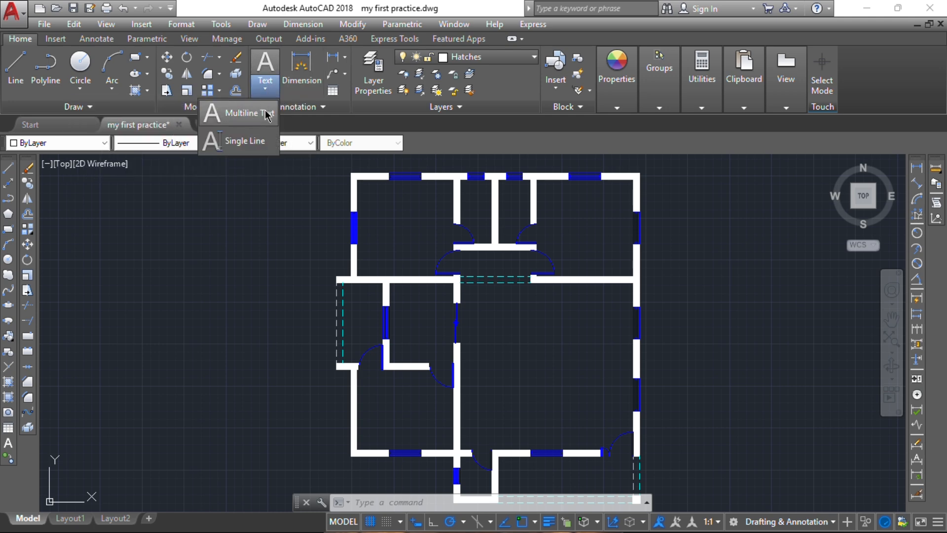
pyautogui.click(262, 93)
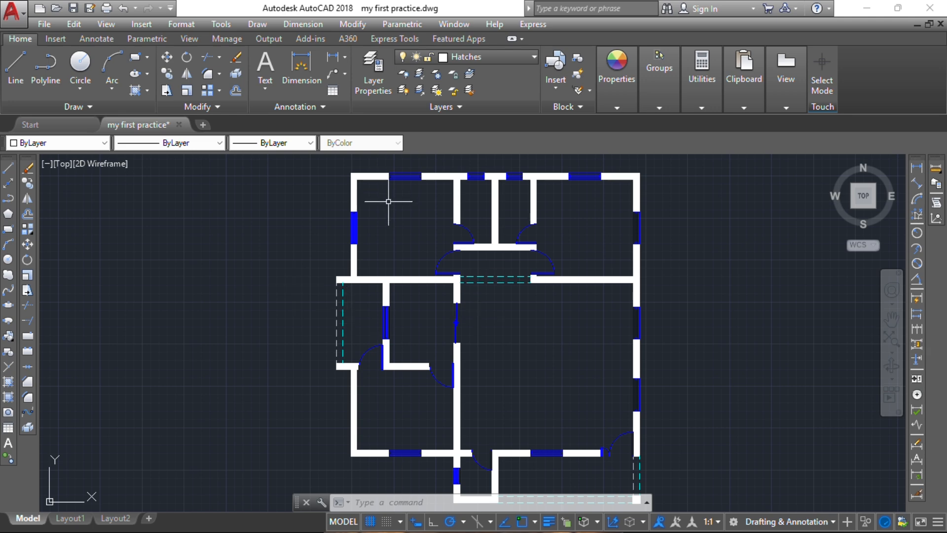
# Step: Make layer 0 current and turn off the Hatches layer
pyautogui.click(479, 58)
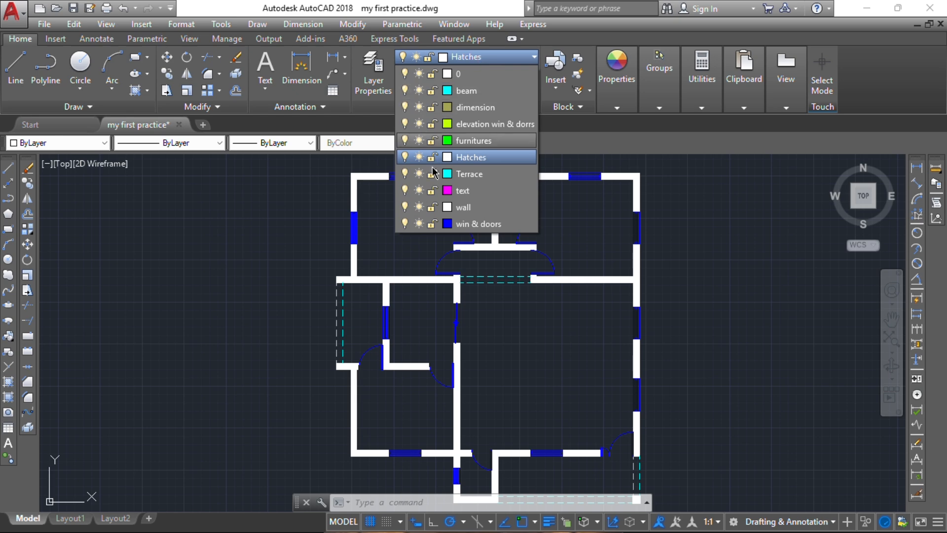
pyautogui.click(466, 74)
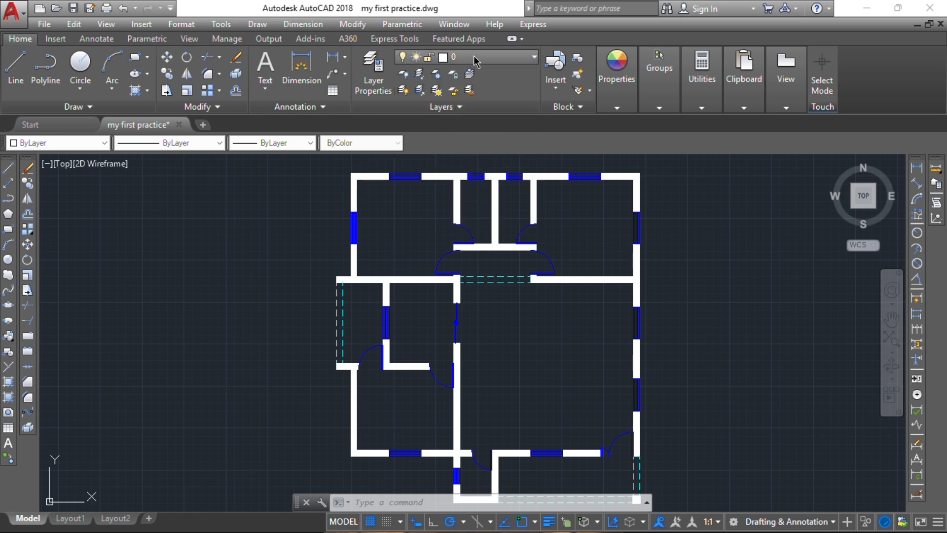
pyautogui.click(466, 57)
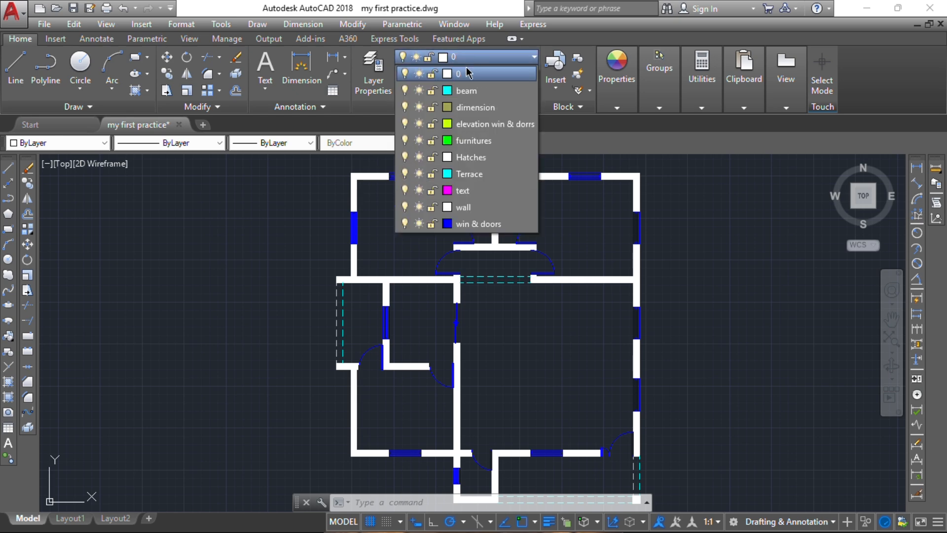
pyautogui.click(405, 157)
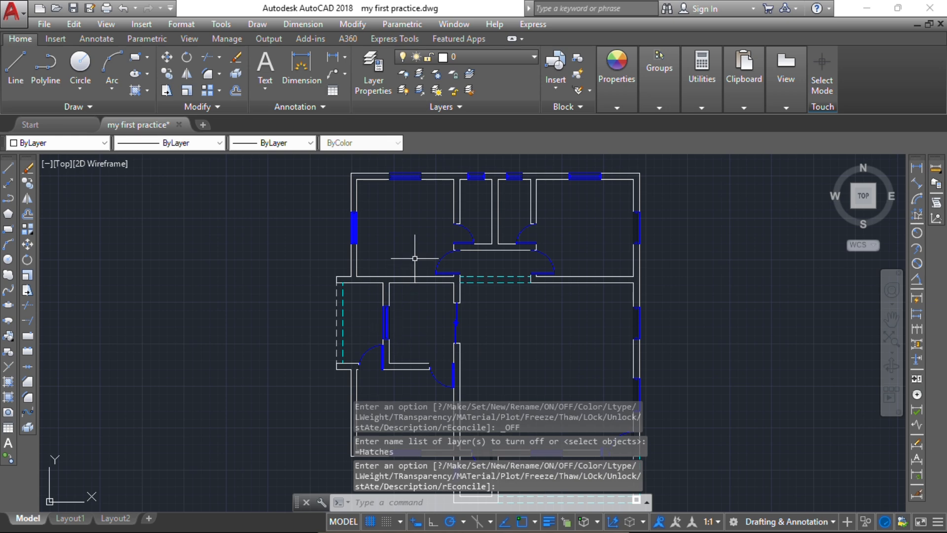
# Step: Try to place a multiline text reading "Bedroom" inside the plan's upper-left room
pyautogui.scroll(-2, 349, 179)
pyautogui.scroll(2, 378, 167)
pyautogui.scroll(6, 377, 167)
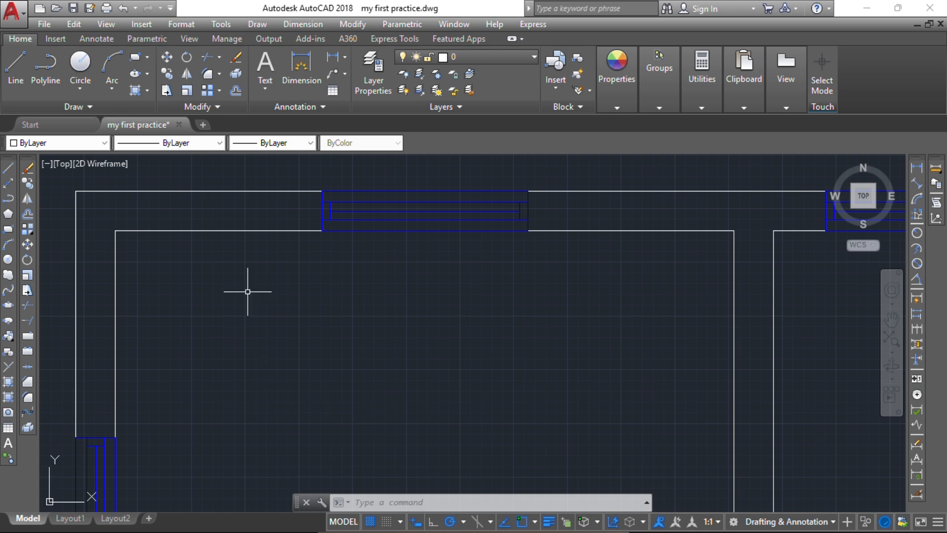
pyautogui.click(266, 93)
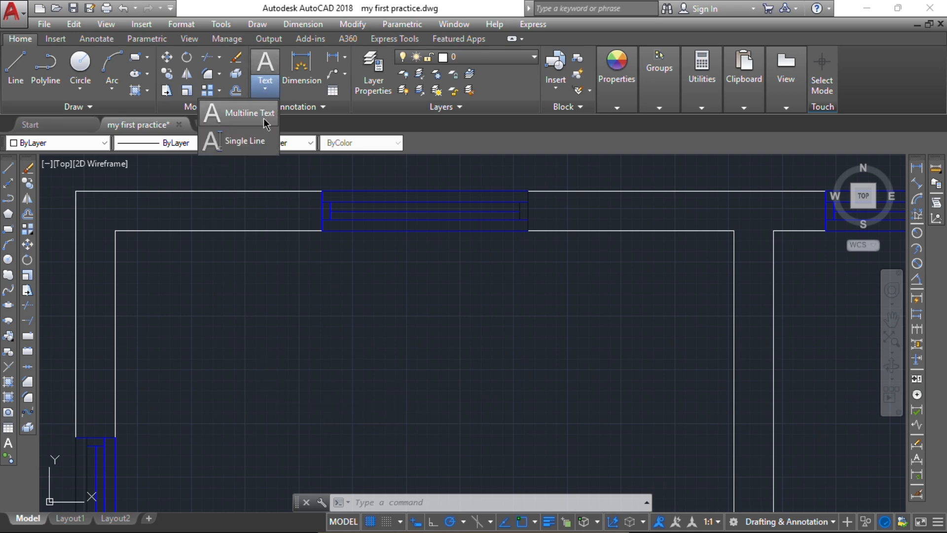
pyautogui.click(265, 120)
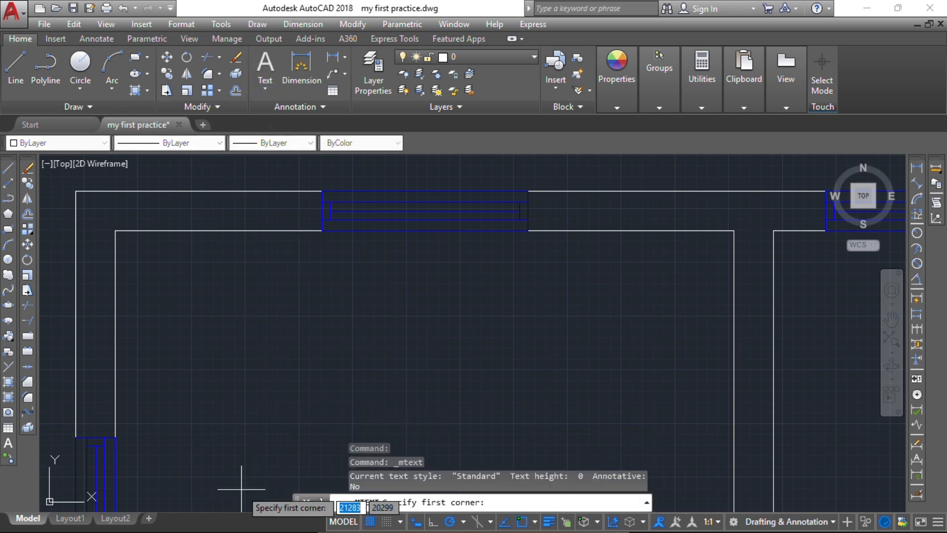
pyautogui.click(243, 340)
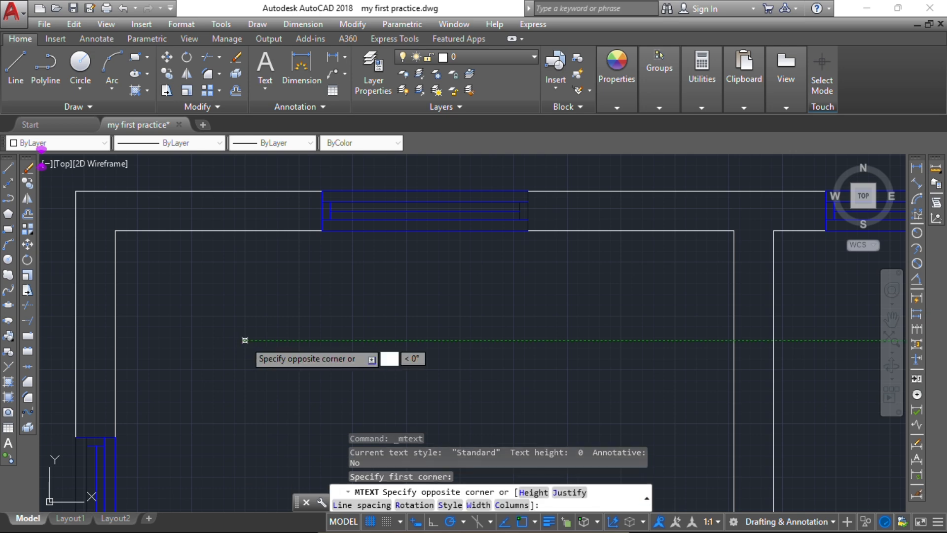
pyautogui.click(447, 373)
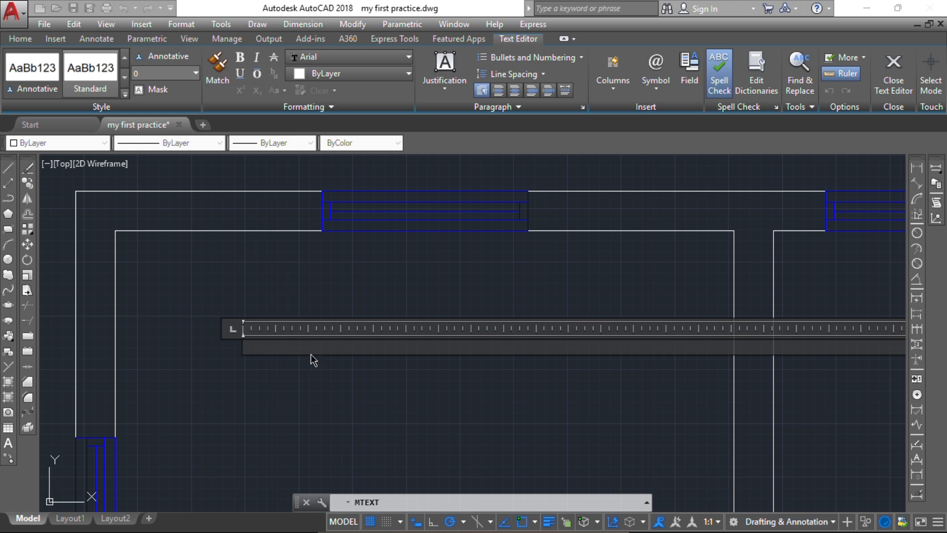
pyautogui.write('Be')
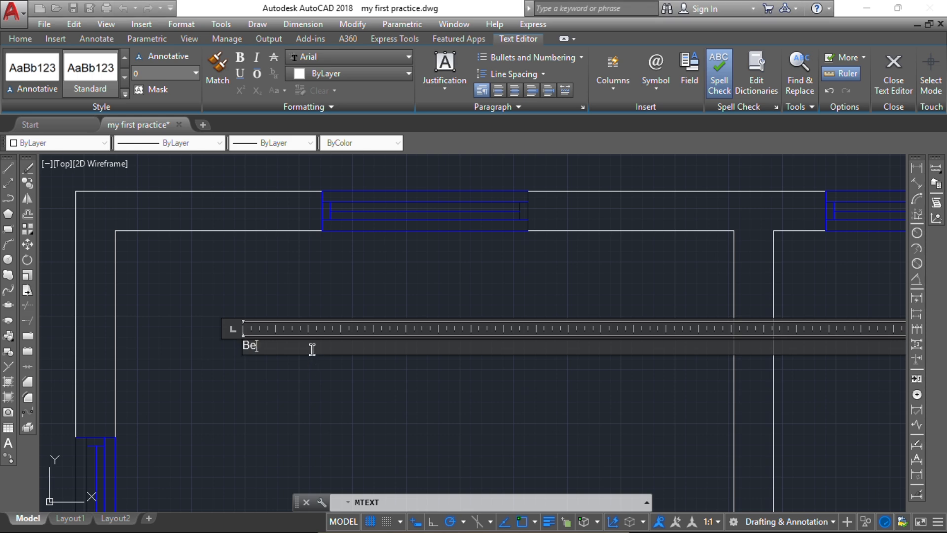
pyautogui.write('droom')
pyautogui.press('Return')
pyautogui.press('BackSpace')
pyautogui.click(294, 410)
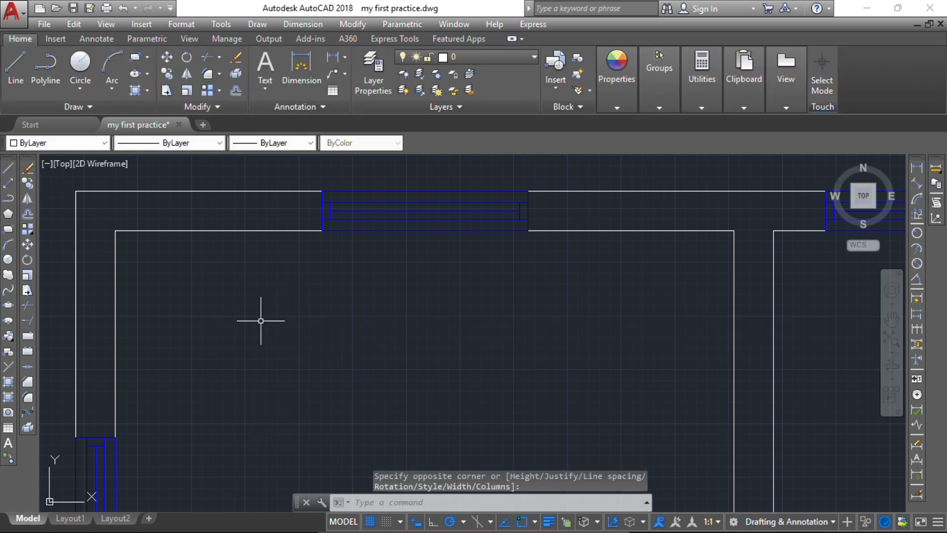
# Step: Undo the placement of the "Bedroom" multiline text
pyautogui.scroll(-2, 261, 326)
pyautogui.moveTo(264, 330)
pyautogui.mouseDown(button='middle')
pyautogui.moveTo(262, 344)
pyautogui.moveTo(333, 232)
pyautogui.mouseUp(button='middle')
pyautogui.scroll(-4, 332, 230)
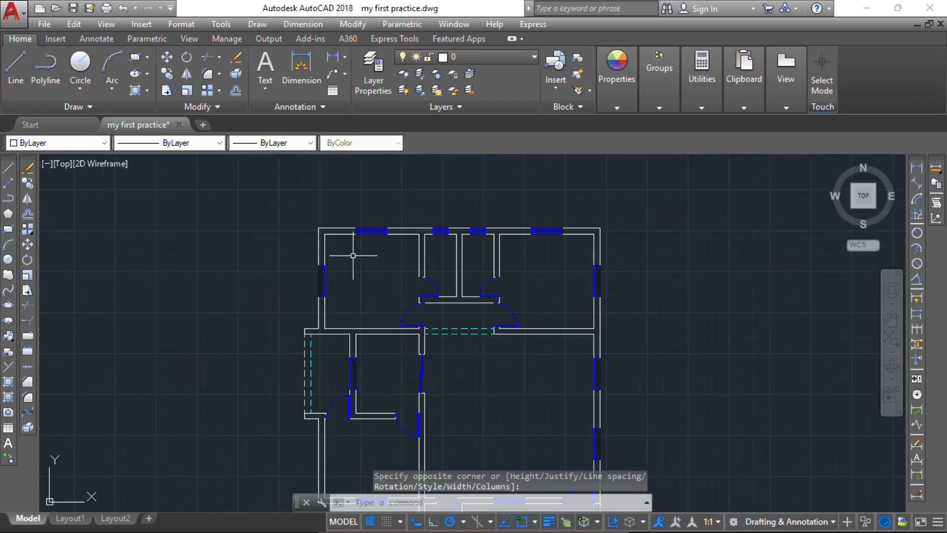
pyautogui.scroll(2, 348, 253)
pyautogui.hotkey('ctrl', 'z')
pyautogui.hotkey('ctrl', 'z')
pyautogui.hotkey('ctrl', 'z')
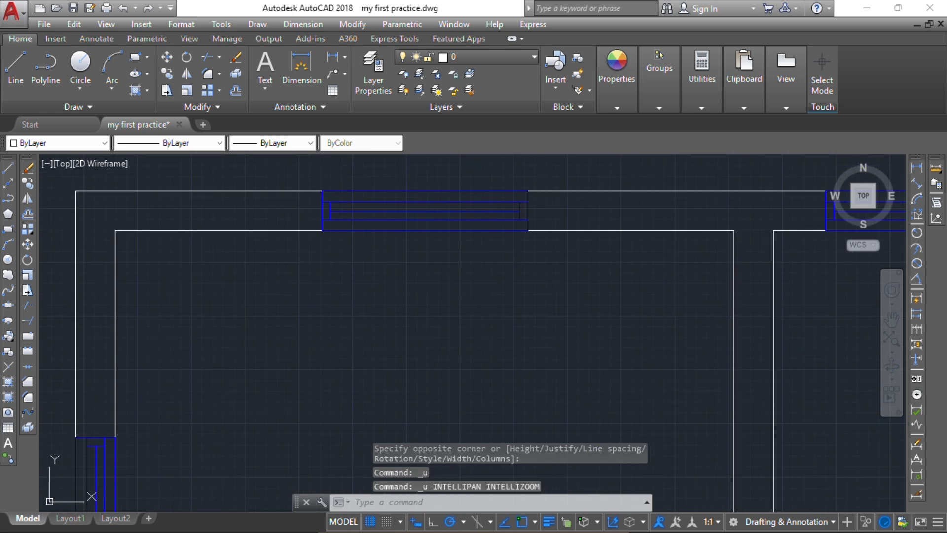
pyautogui.hotkey('ctrl', 'z')
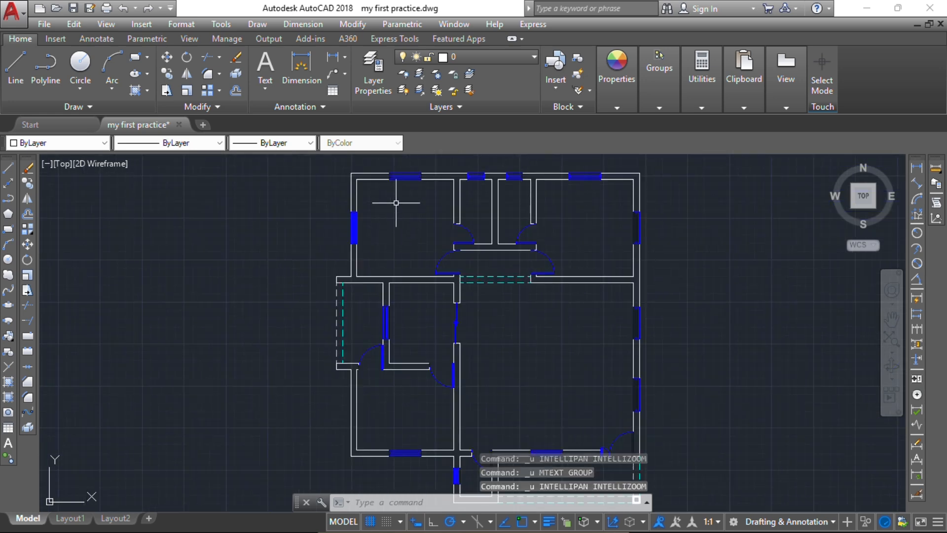
pyautogui.scroll(4, 393, 179)
pyautogui.moveTo(390, 182); pyautogui.dragTo(363, 229, button='middle')
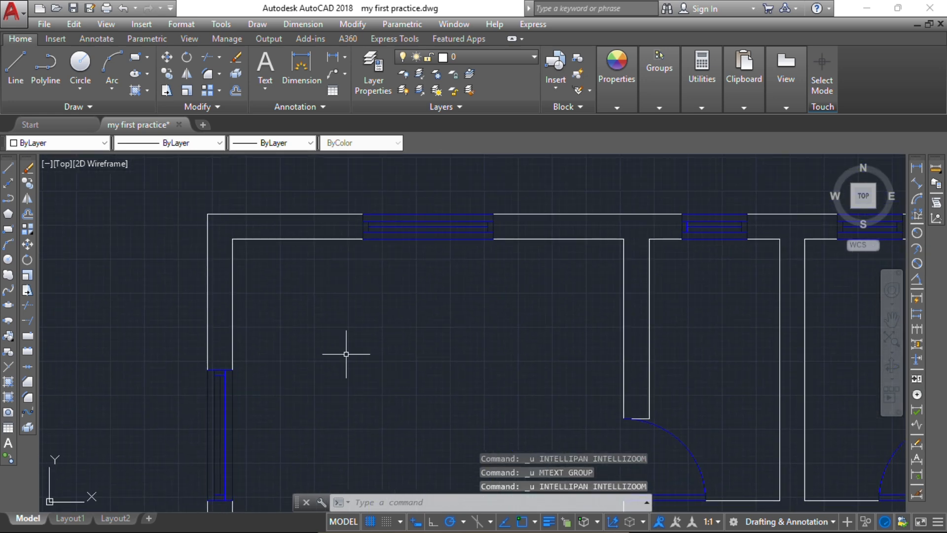
pyautogui.click(98, 40)
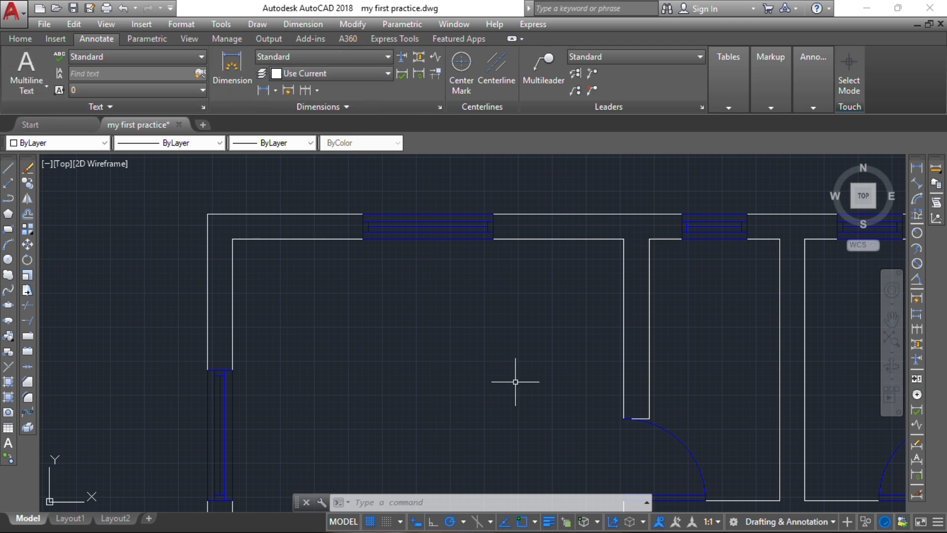
pyautogui.moveTo(408, 315)
pyautogui.mouseDown(button='middle')
pyautogui.moveTo(386, 338)
pyautogui.moveTo(374, 319)
pyautogui.mouseUp(button='middle')
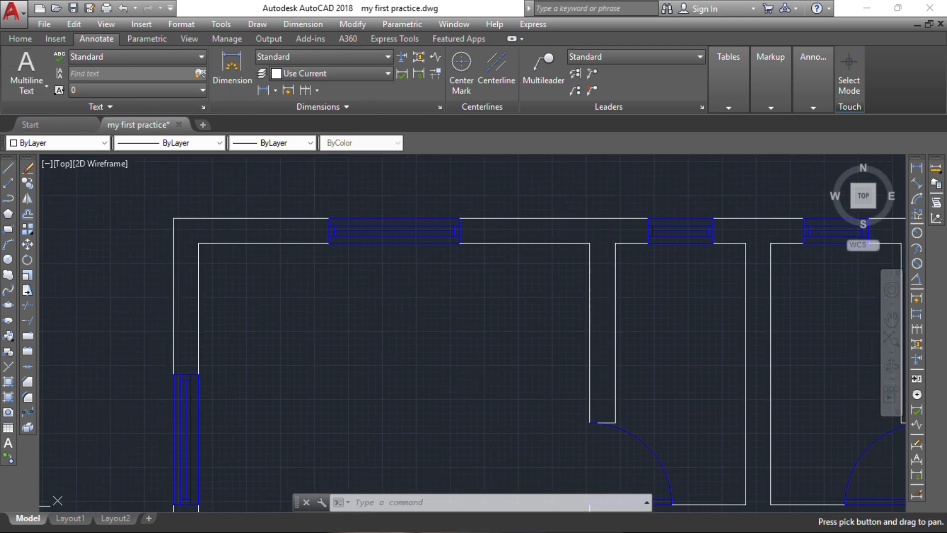
# Step: Make the text layer current
pyautogui.click(20, 39)
pyautogui.moveTo(437, 395); pyautogui.dragTo(425, 354, button='middle')
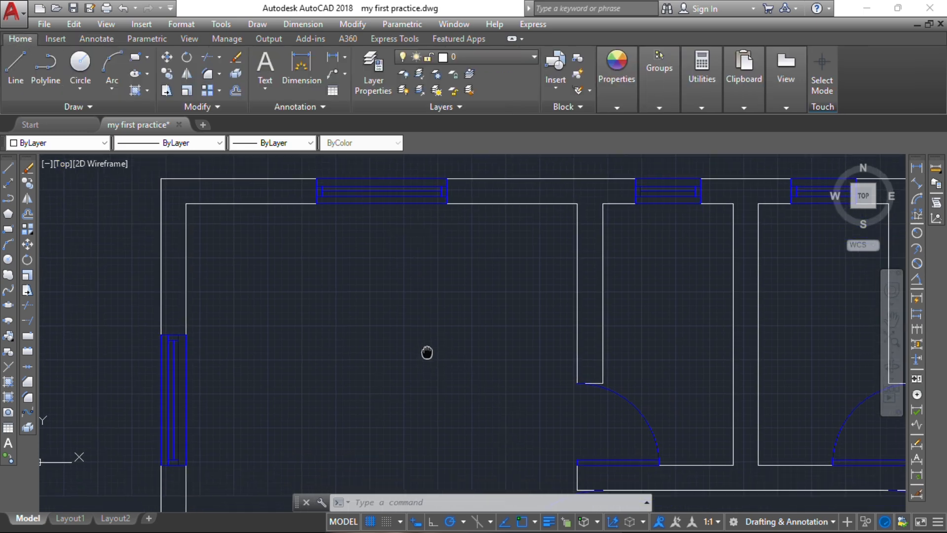
pyautogui.click(469, 58)
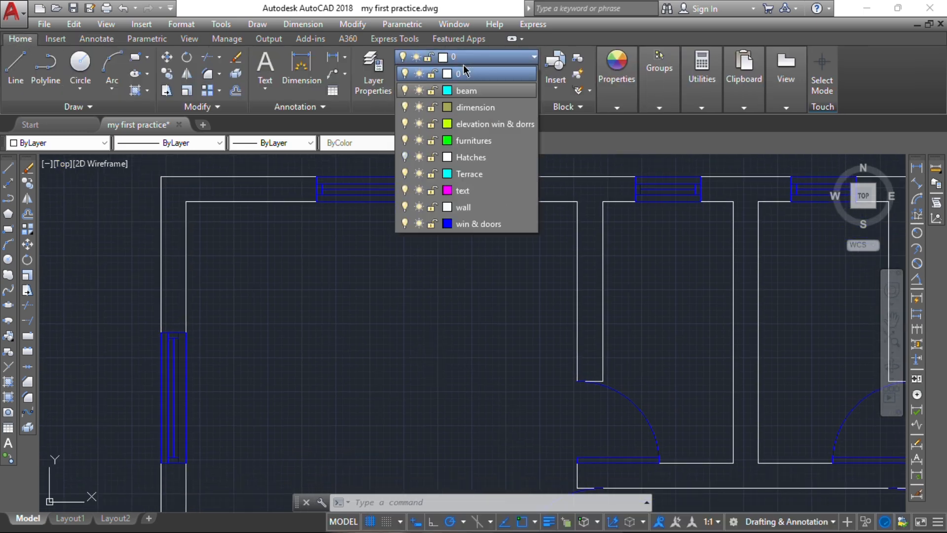
pyautogui.click(476, 190)
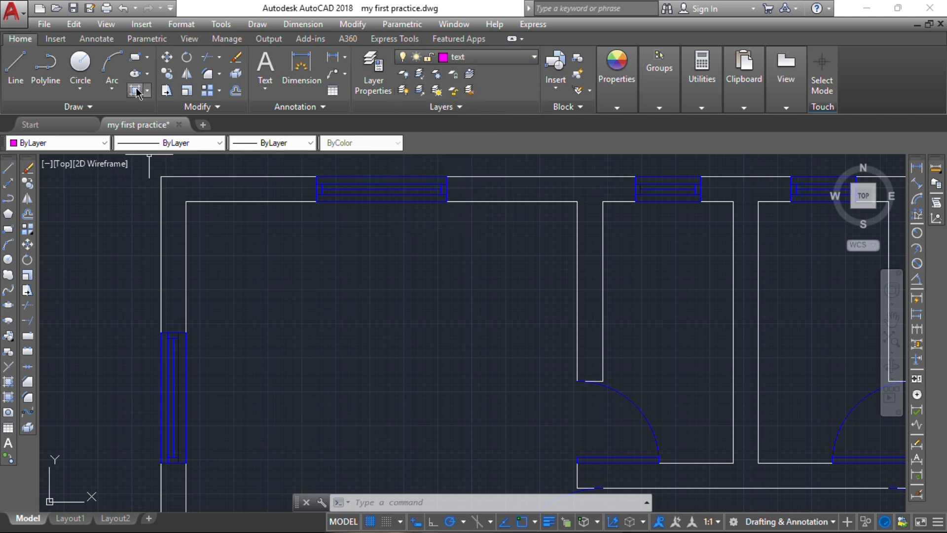
# Step: Examine the font, height and effects settings of the Standard text style
pyautogui.click(96, 39)
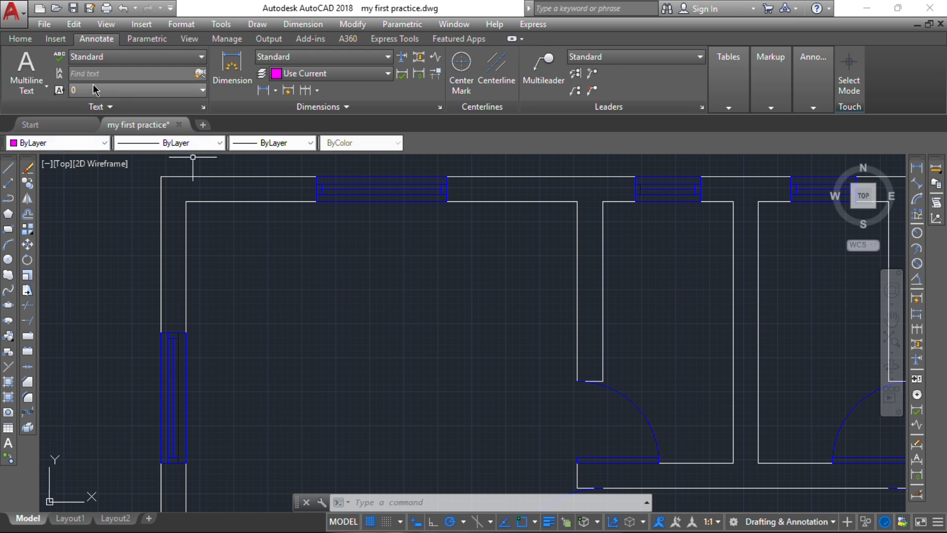
pyautogui.click(203, 107)
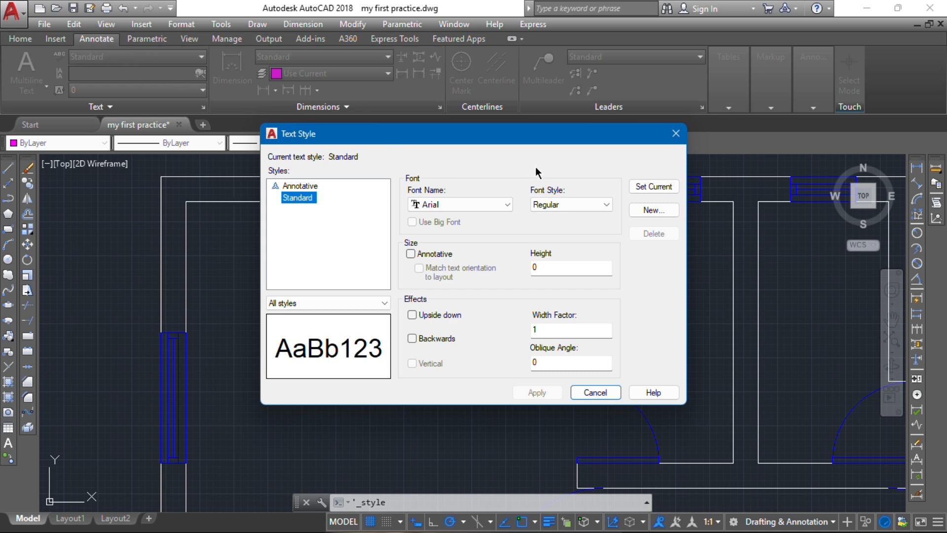
pyautogui.click(676, 133)
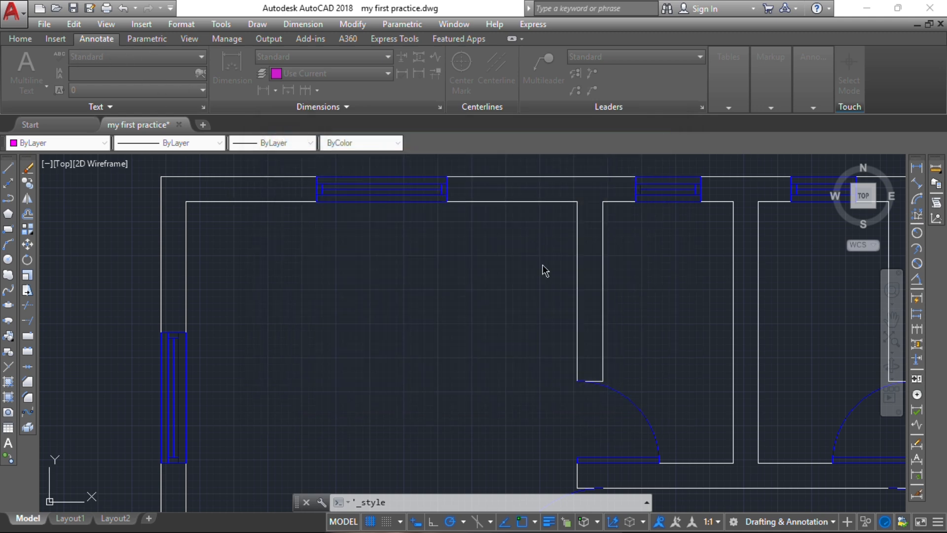
# Step: Check the drawing's layers and their properties in the layer properties manager
pyautogui.click(20, 39)
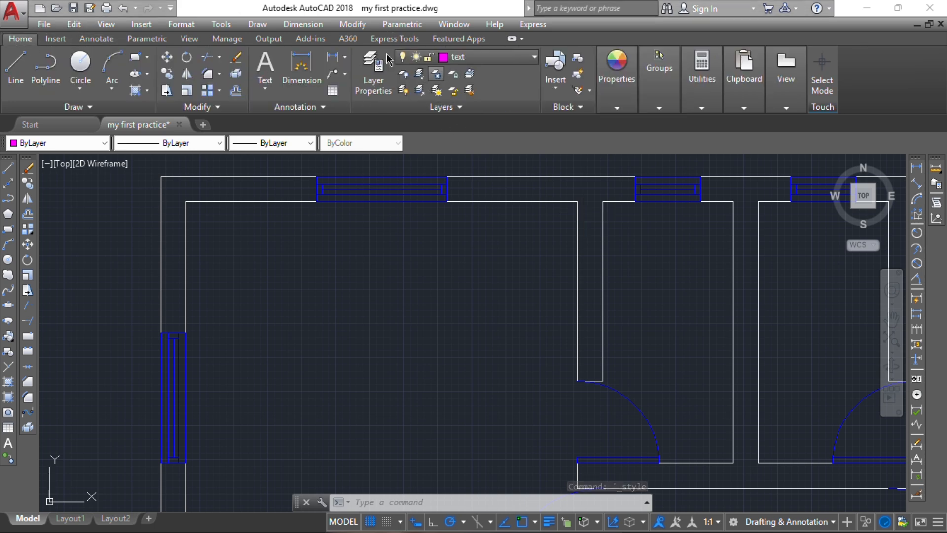
pyautogui.click(374, 75)
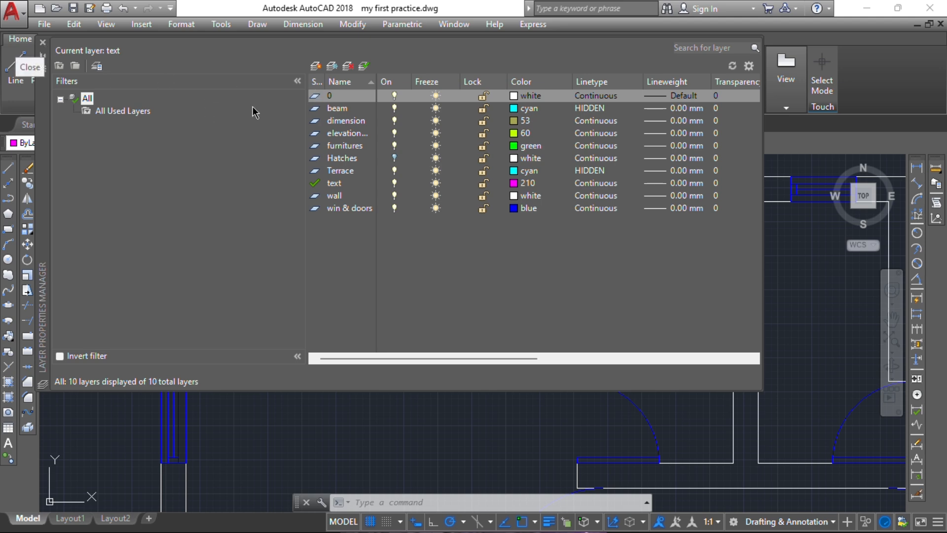
pyautogui.click(43, 44)
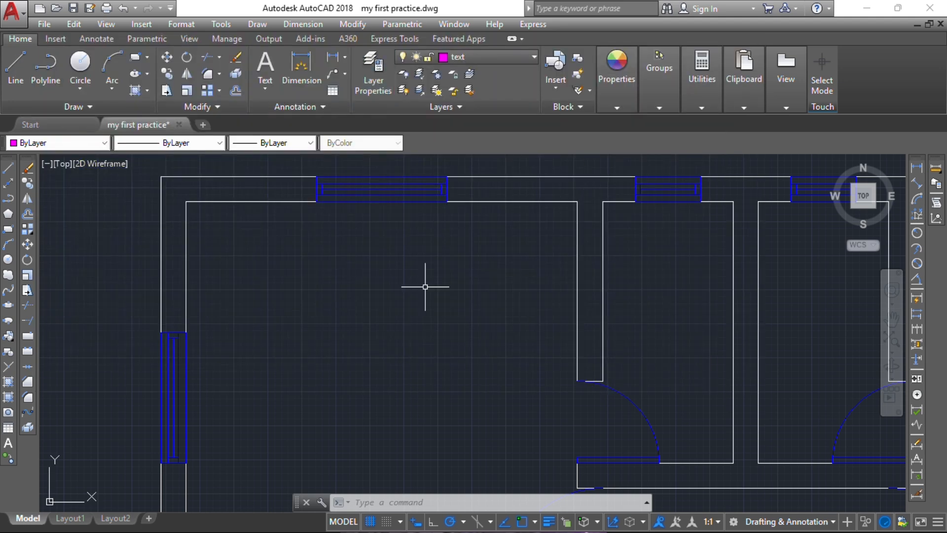
# Step: Create a new text style named "My first practice"
pyautogui.click(95, 40)
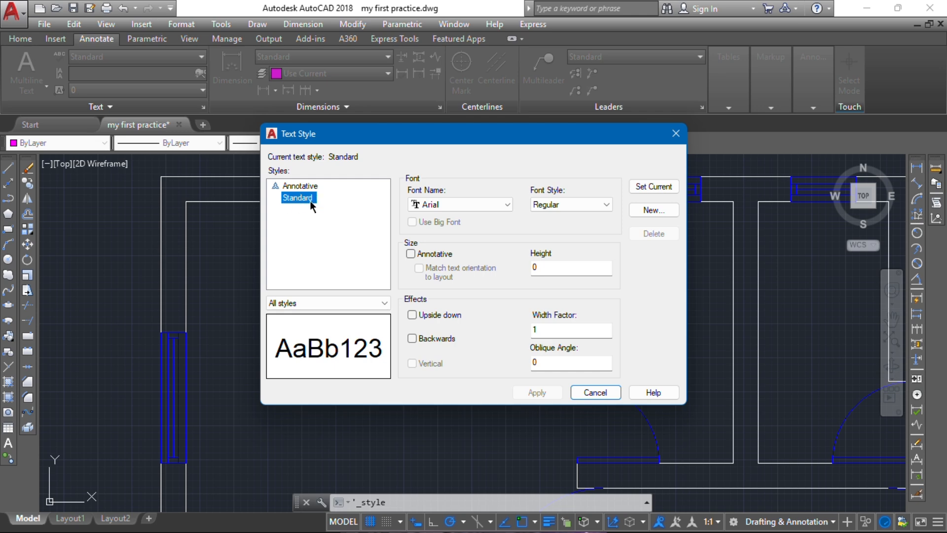
pyautogui.click(661, 211)
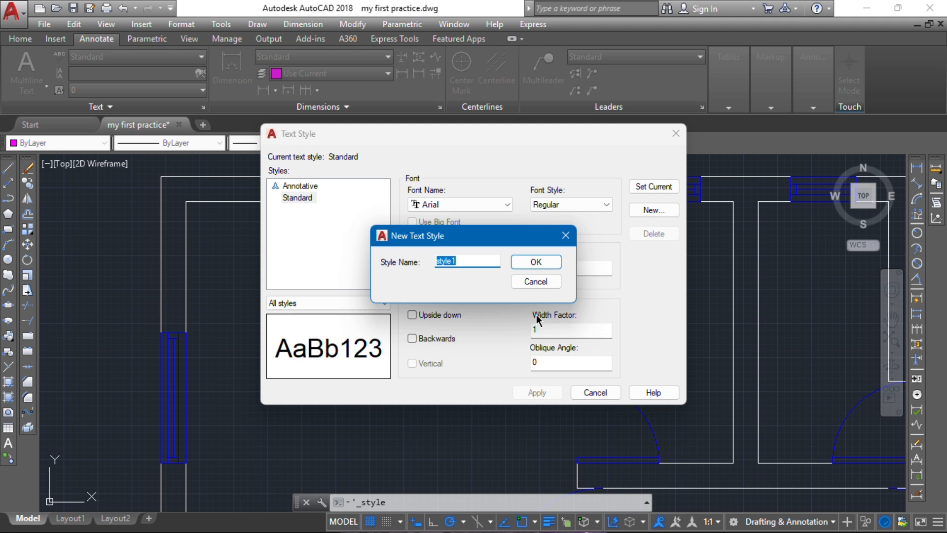
pyautogui.write('My first ')
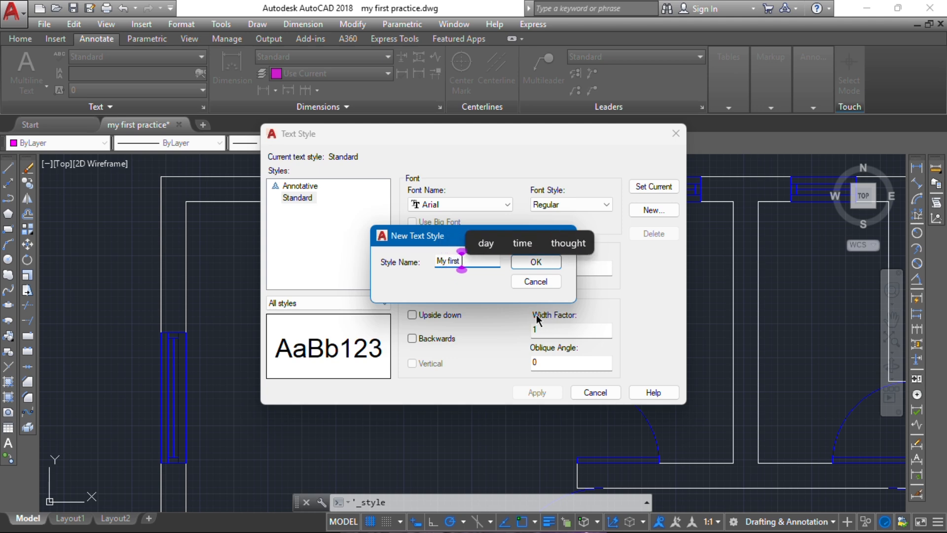
pyautogui.write('practice')
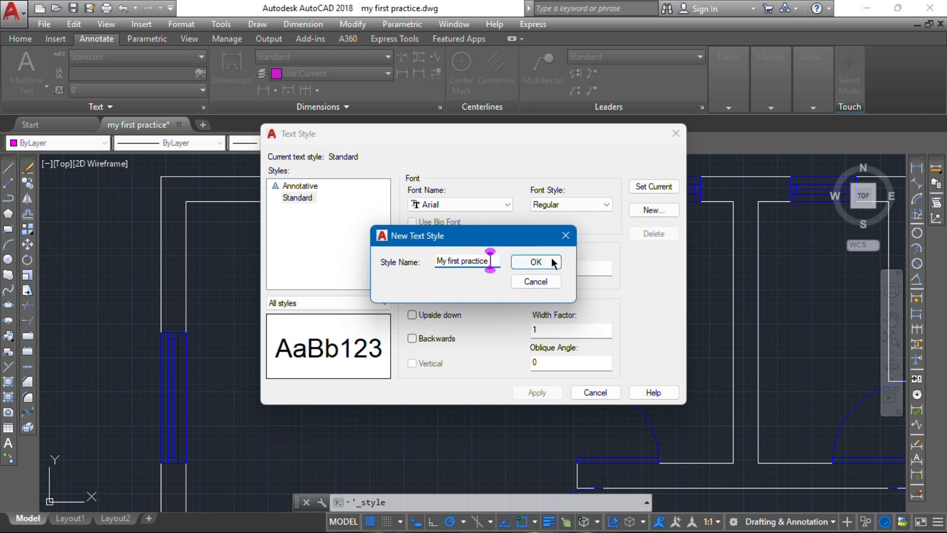
pyautogui.click(536, 262)
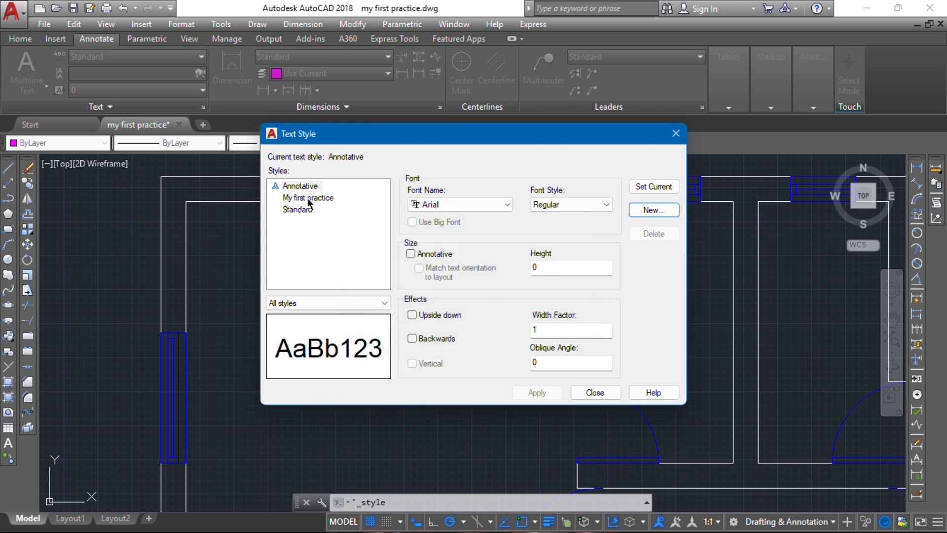
# Step: Make the "My first practice" text style current
pyautogui.click(312, 198)
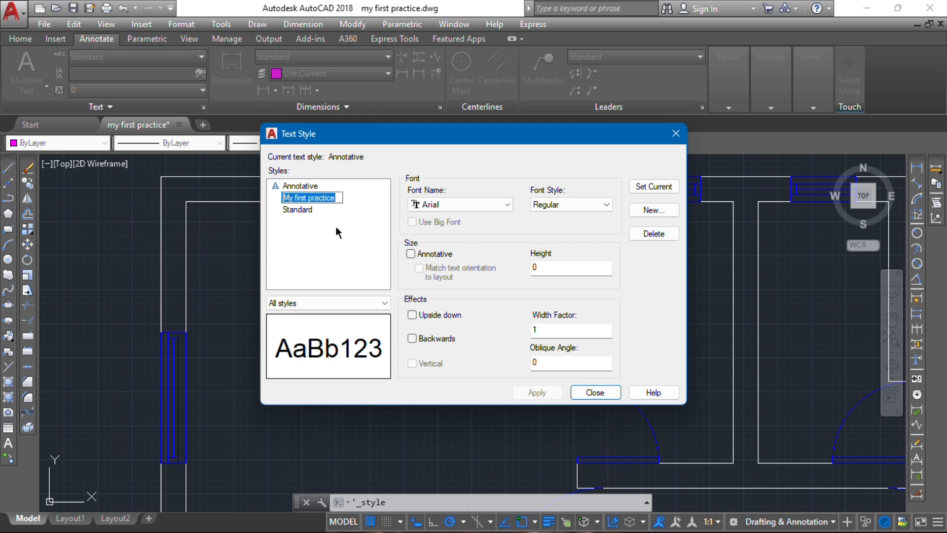
pyautogui.click(335, 225)
pyautogui.click(325, 197)
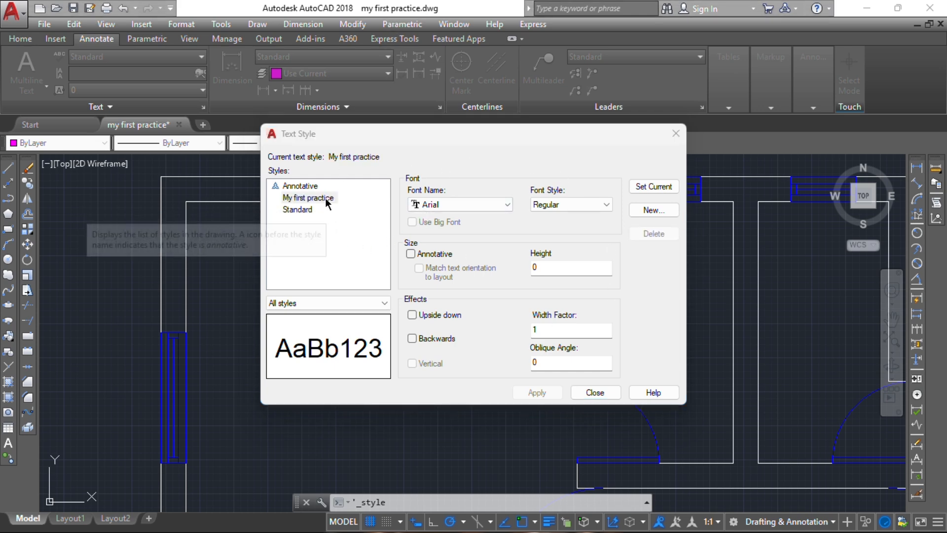
pyautogui.click(326, 198)
pyautogui.click(383, 242)
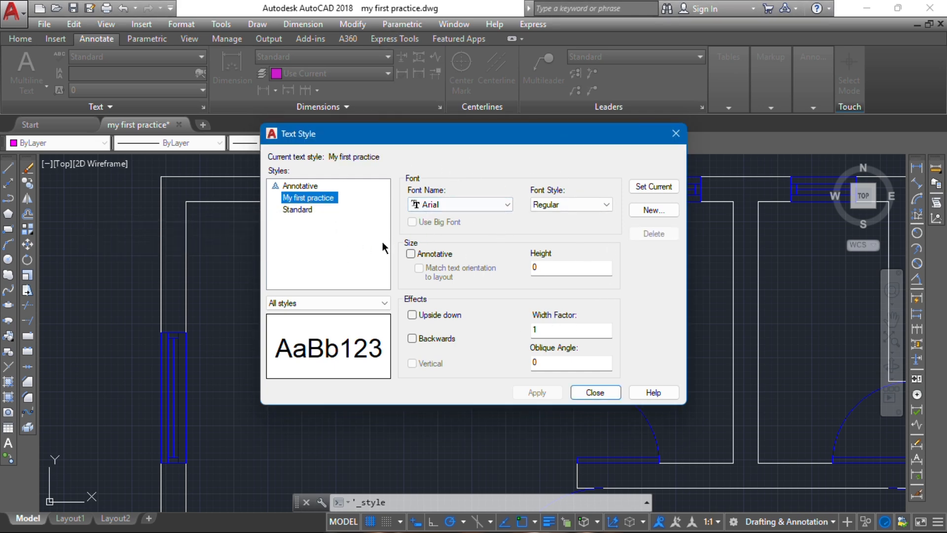
pyautogui.click(333, 198)
pyautogui.click(460, 204)
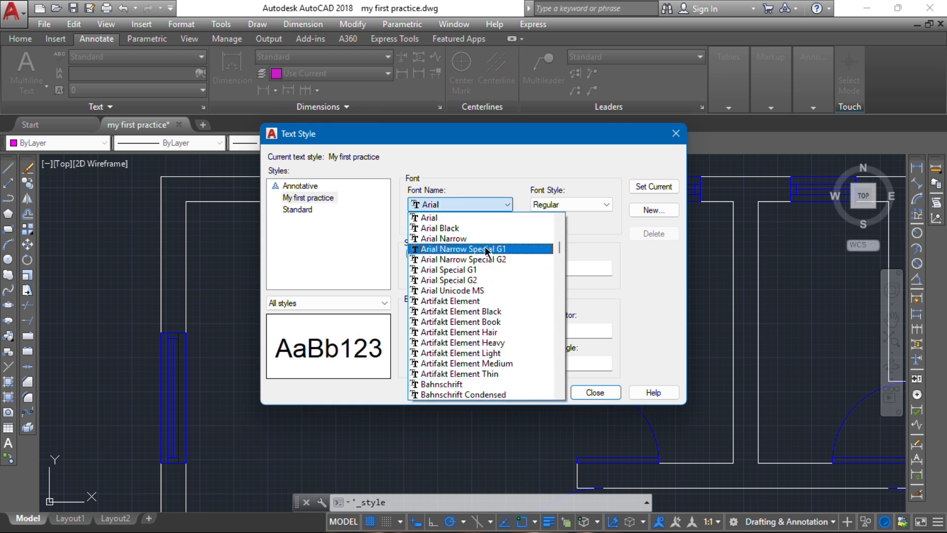
pyautogui.click(490, 205)
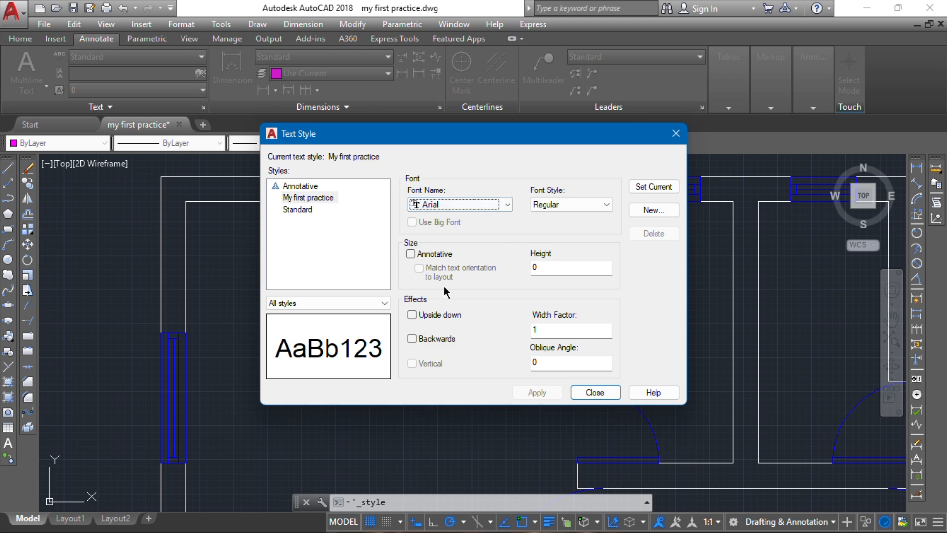
pyautogui.click(308, 198)
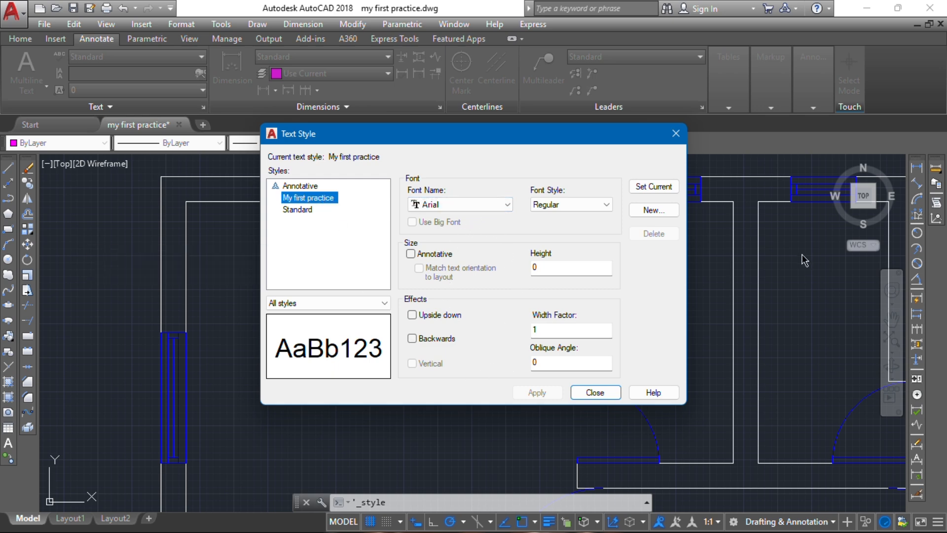
pyautogui.click(654, 186)
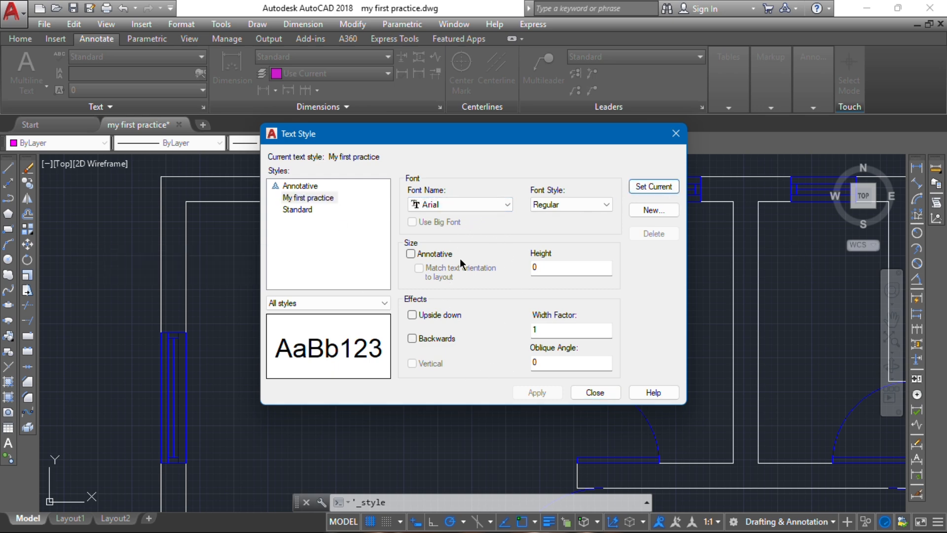
# Step: Set the "My first practice" style's font to Georgia, keeping the Regular font style
pyautogui.click(466, 205)
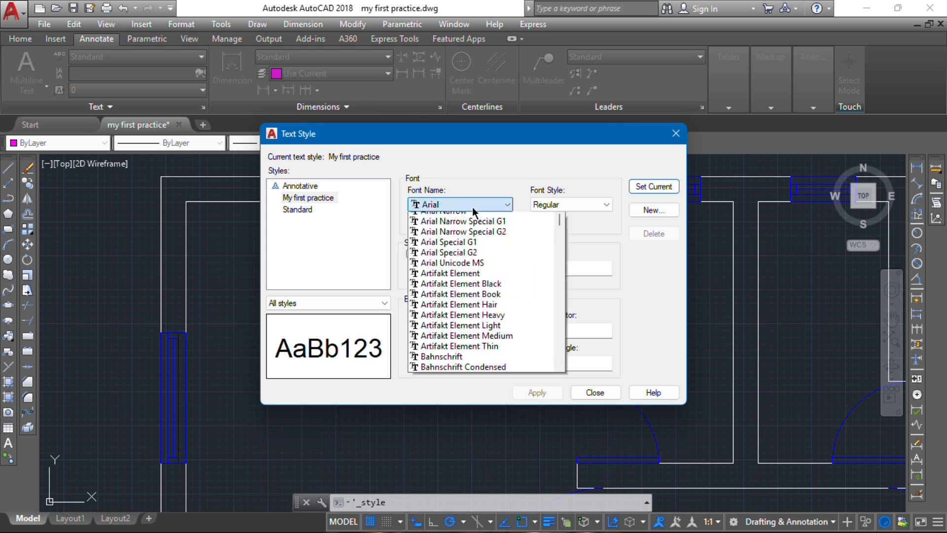
pyautogui.scroll(-18, 473, 326)
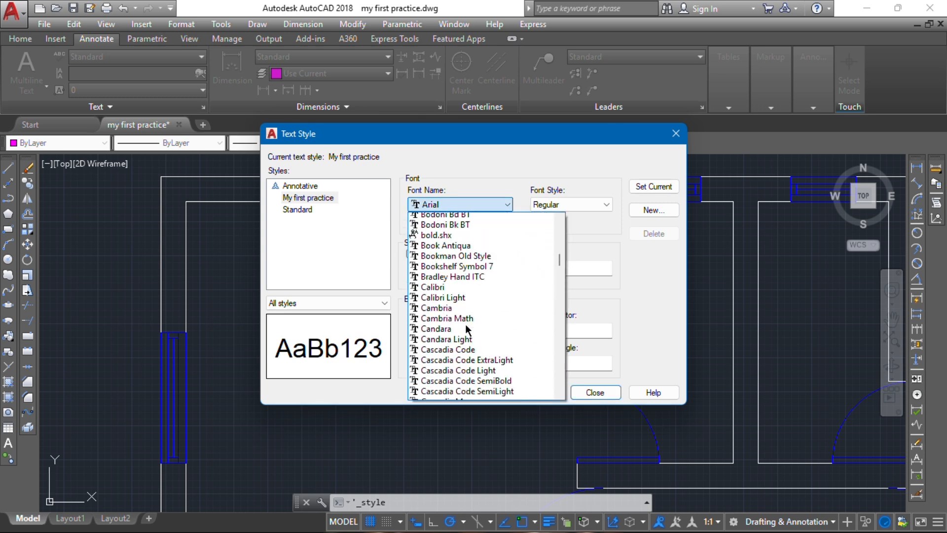
pyautogui.scroll(-12, 465, 327)
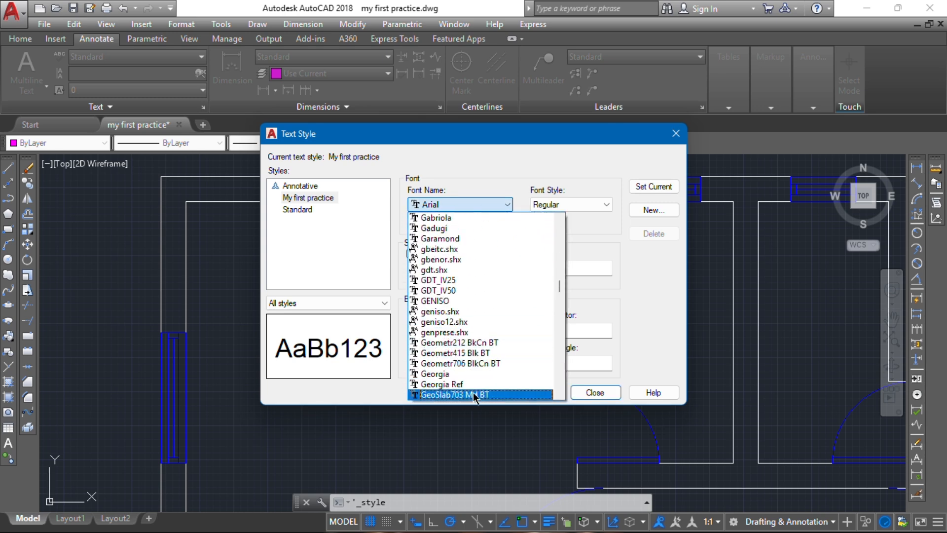
pyautogui.click(454, 373)
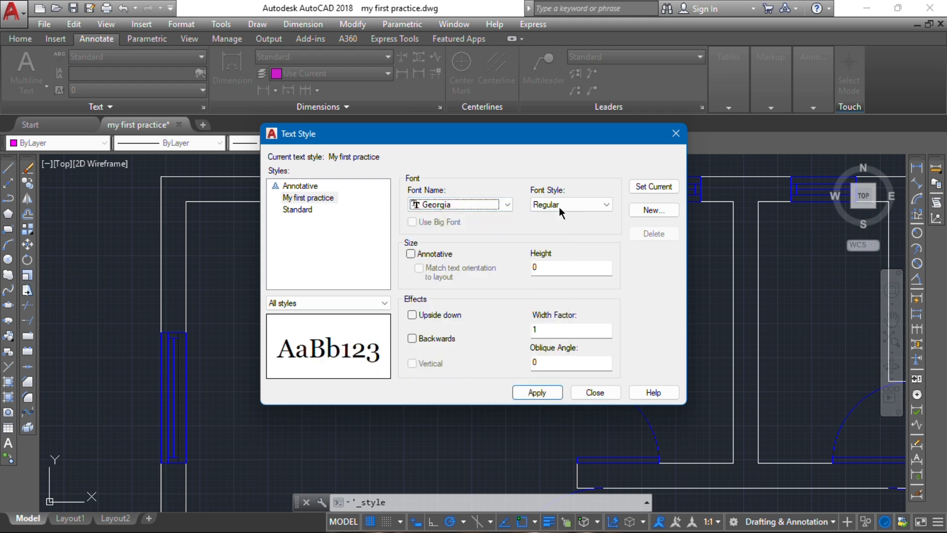
pyautogui.click(579, 203)
pyautogui.click(579, 203)
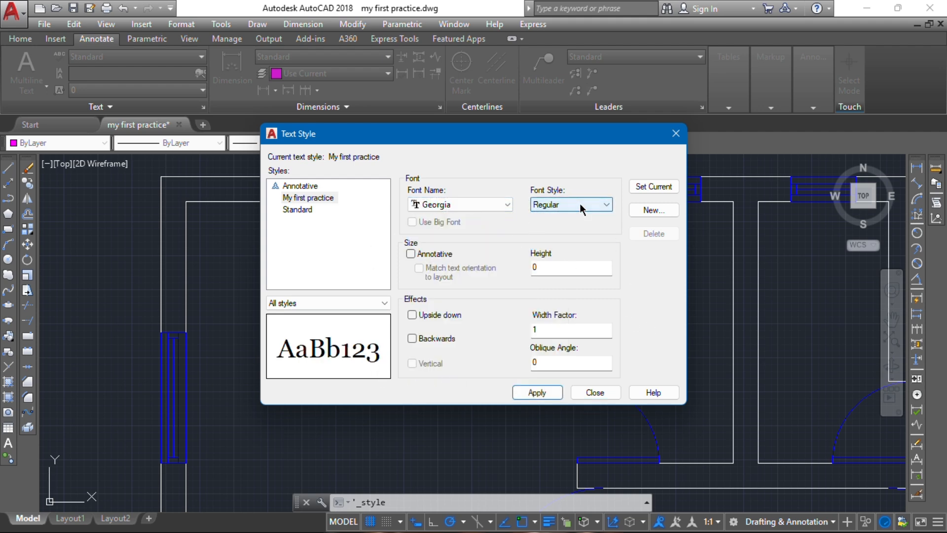
# Step: Set the style's text height to 250, apply the changes and close the text style settings
pyautogui.click(556, 268)
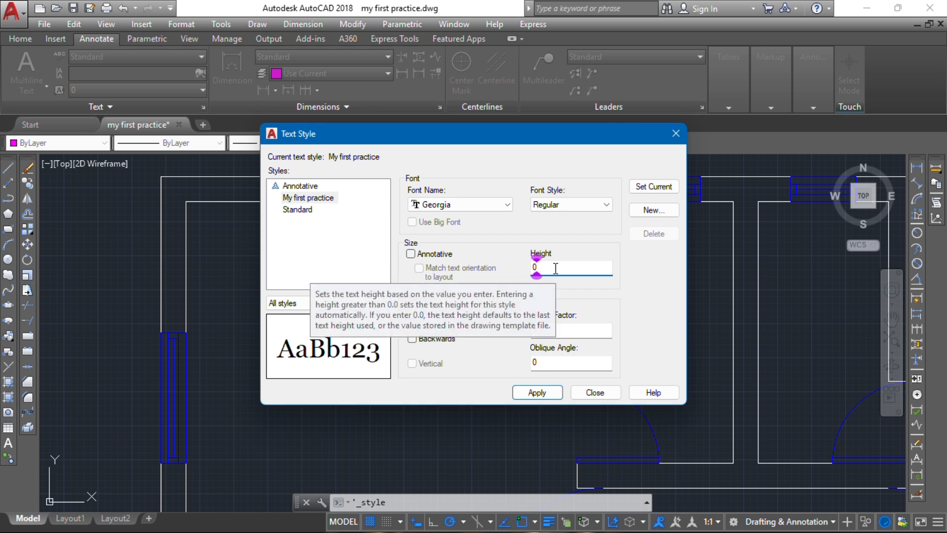
pyautogui.doubleClick(555, 267)
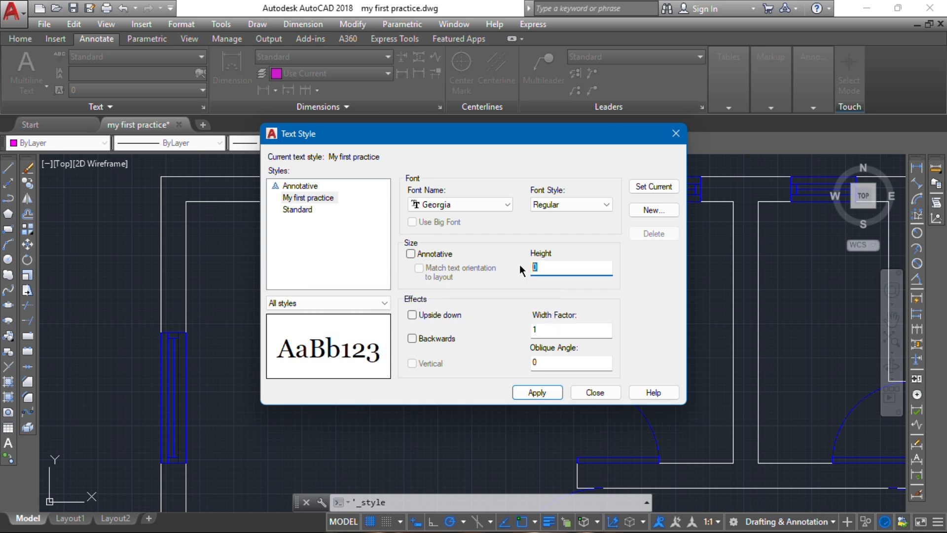
pyautogui.write('250')
pyautogui.click(537, 392)
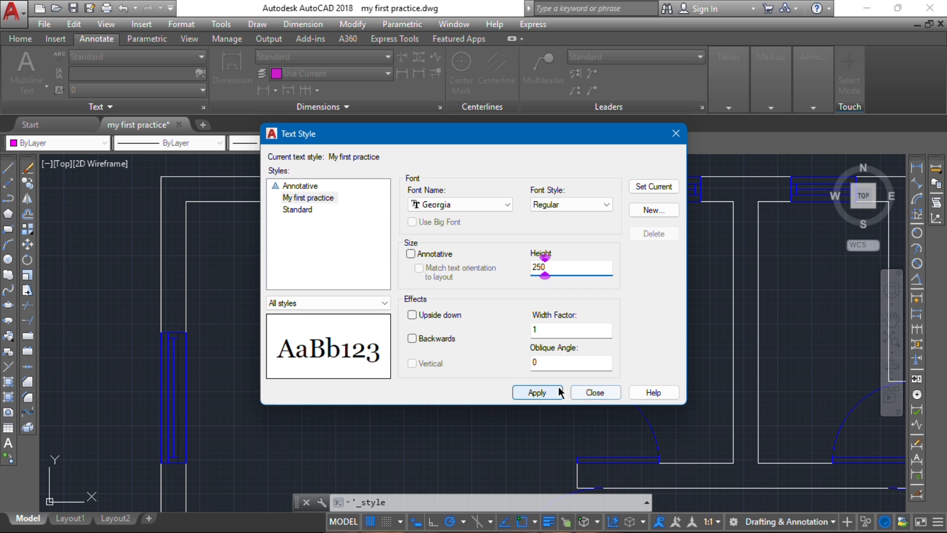
pyautogui.click(590, 392)
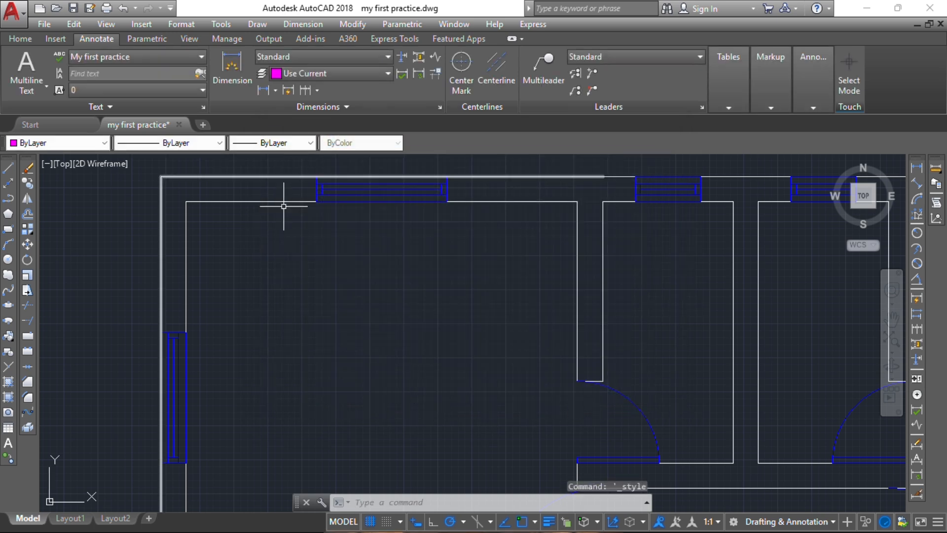
pyautogui.click(30, 88)
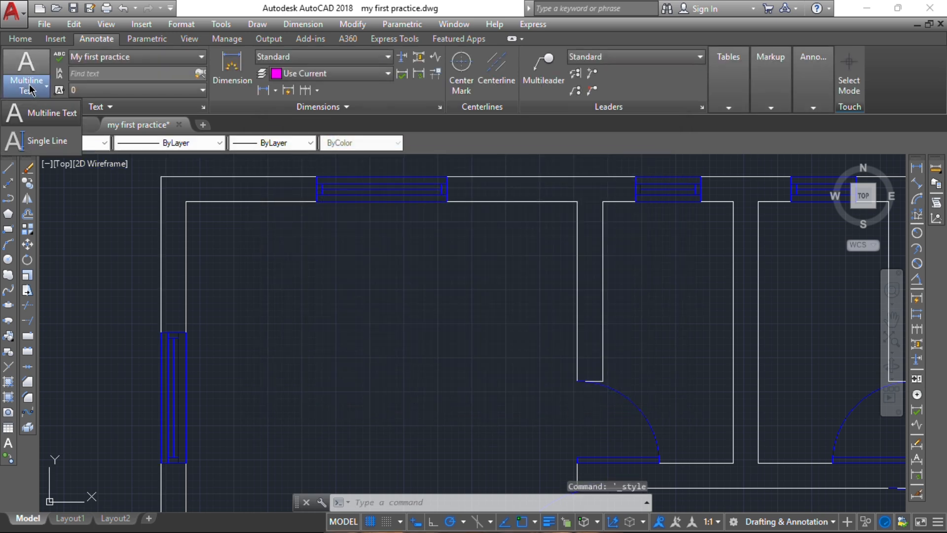
pyautogui.click(43, 121)
pyautogui.scroll(-5, 296, 365)
pyautogui.scroll(3, 293, 326)
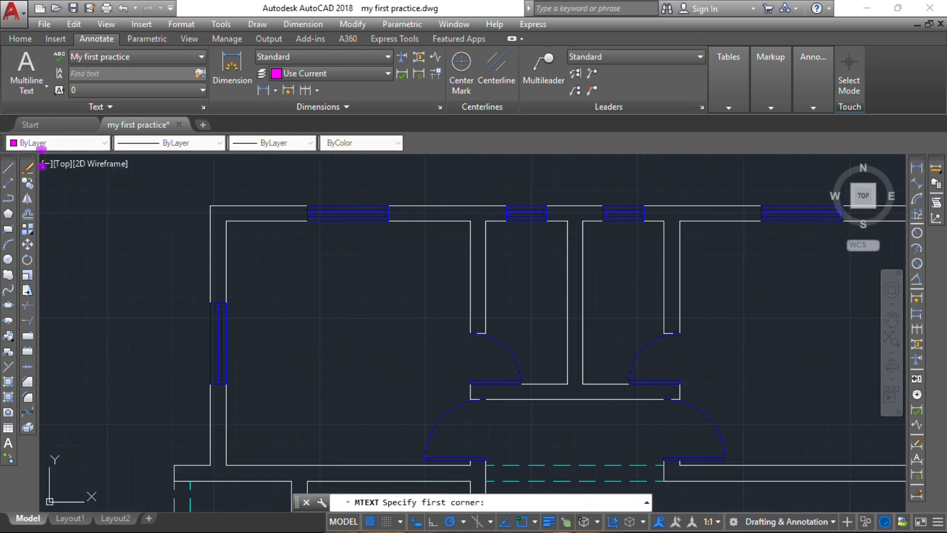
pyautogui.click(279, 308)
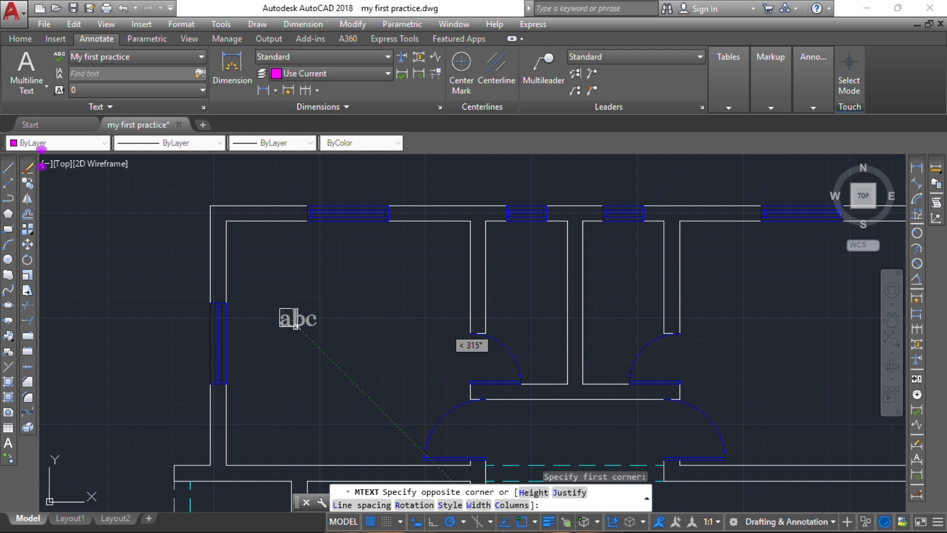
pyautogui.press('Escape')
# Step: Place a multiline text reading "BEDROOM" inside the plan's upper-left room
pyautogui.click(28, 88)
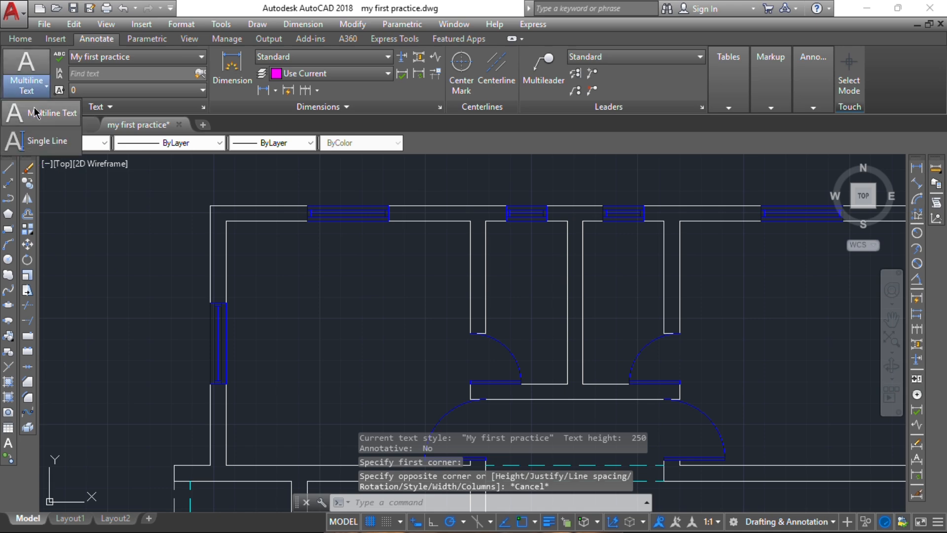
pyautogui.click(35, 112)
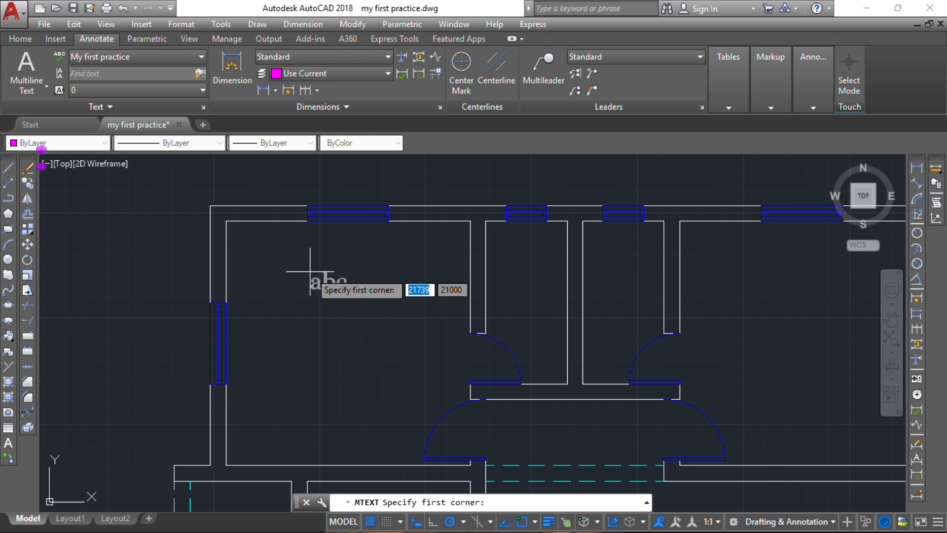
pyautogui.click(285, 291)
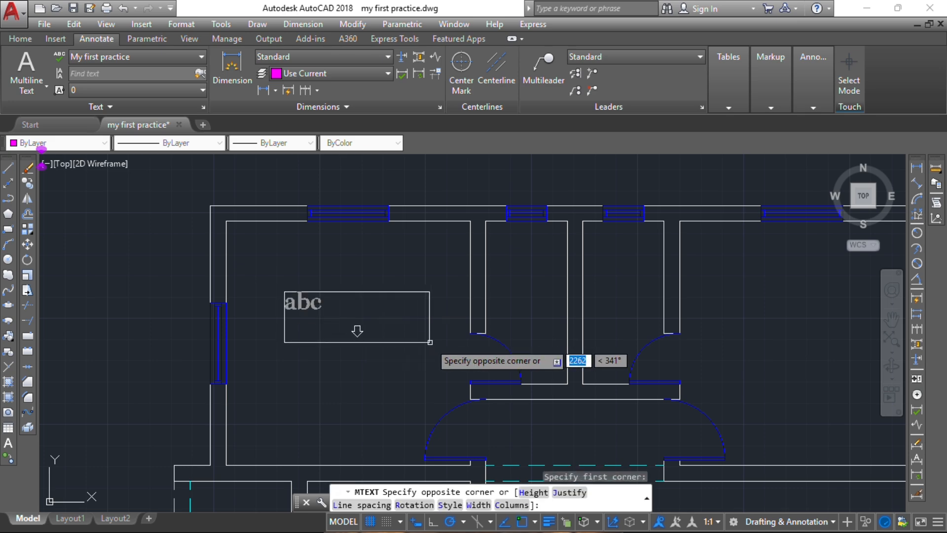
pyautogui.click(432, 349)
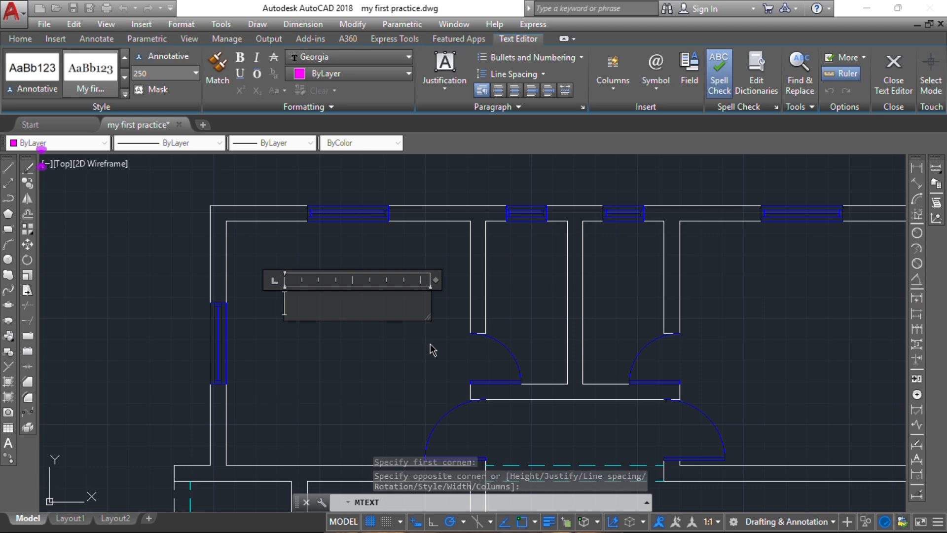
pyautogui.write('BEDROOM')
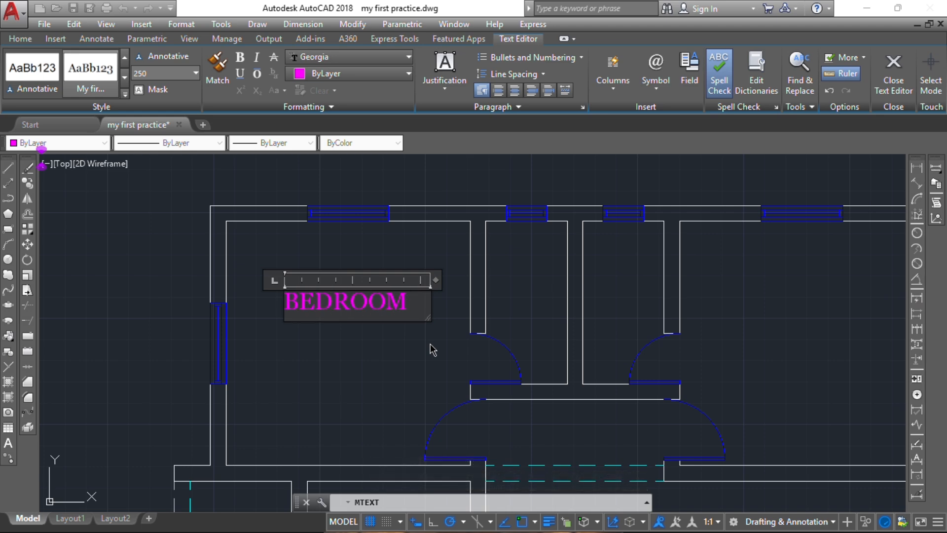
pyautogui.click(432, 350)
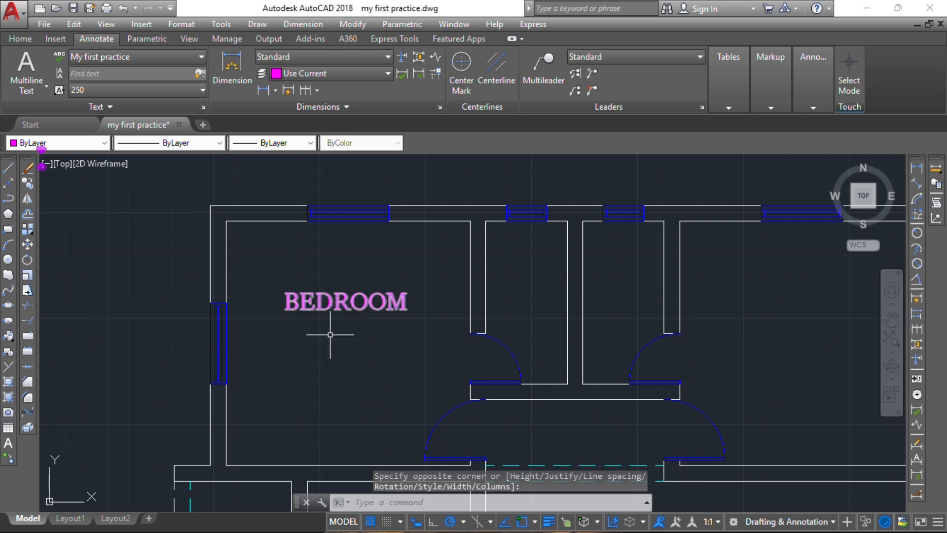
# Step: Move the BEDROOM label in the upper-left room straight down about 640 units
pyautogui.scroll(-3, 328, 332)
pyautogui.scroll(2, 300, 294)
pyautogui.click(312, 271)
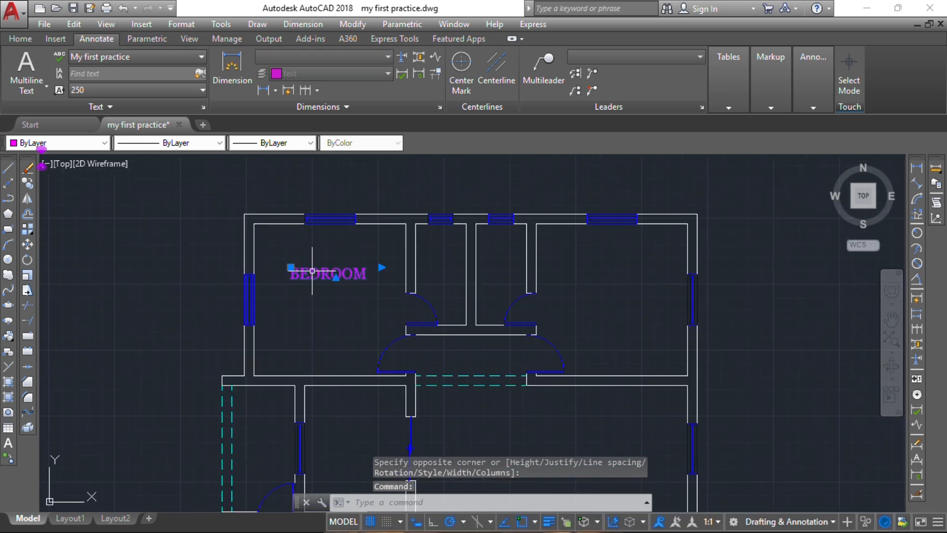
pyautogui.press('Return')
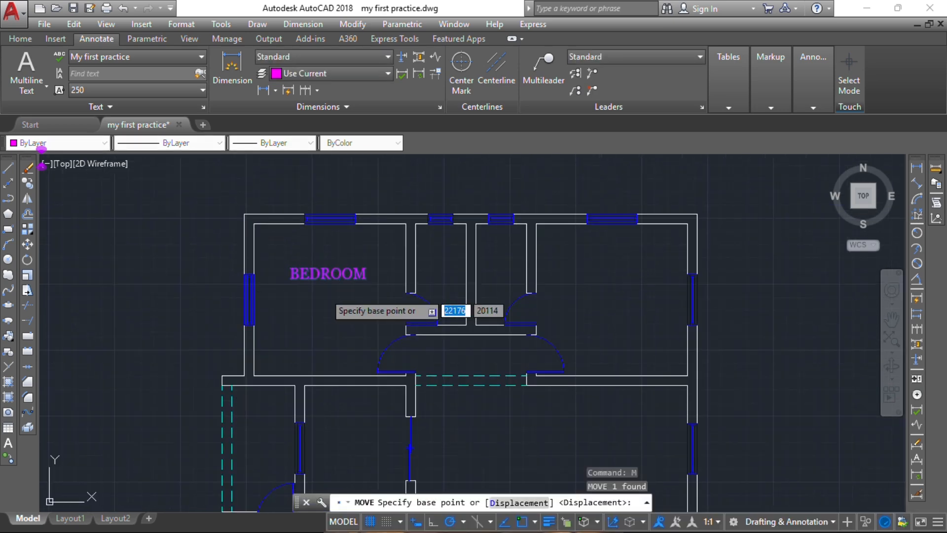
pyautogui.click(324, 292)
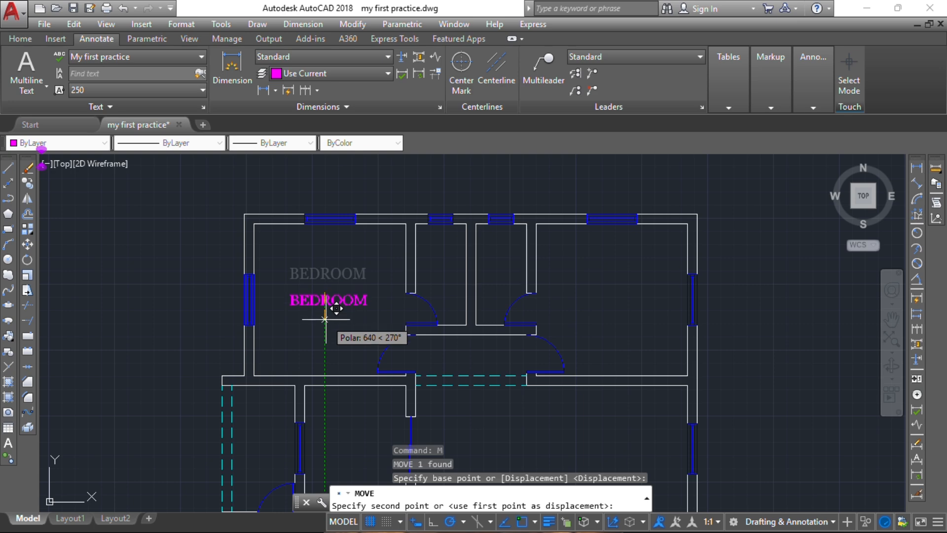
pyautogui.click(325, 319)
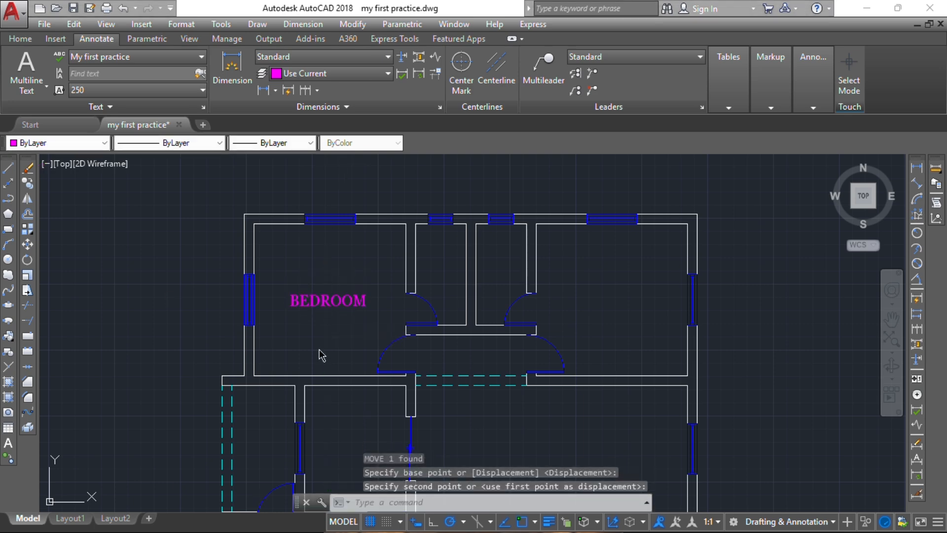
pyautogui.scroll(-2, 370, 324)
pyautogui.scroll(2, 373, 434)
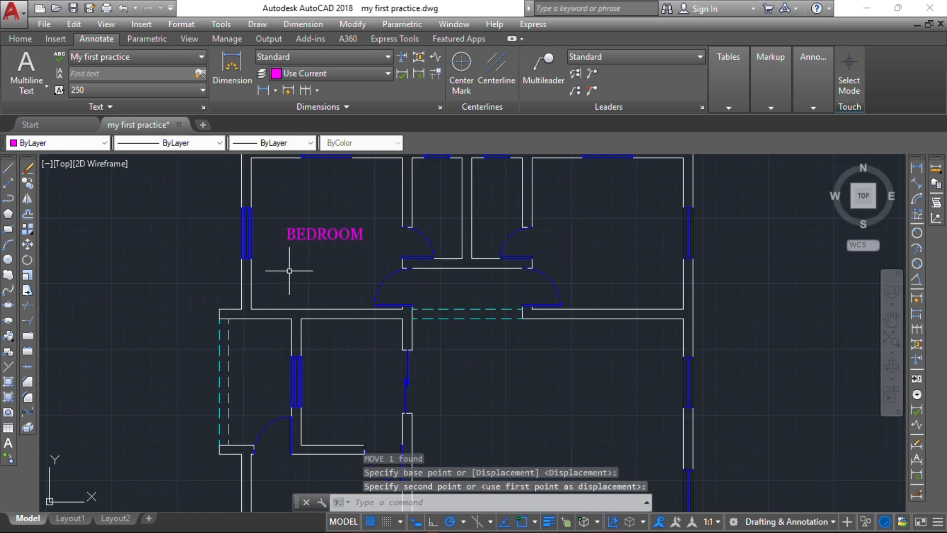
pyautogui.scroll(-2, 444, 321)
pyautogui.moveTo(443, 317); pyautogui.dragTo(377, 330, button='middle')
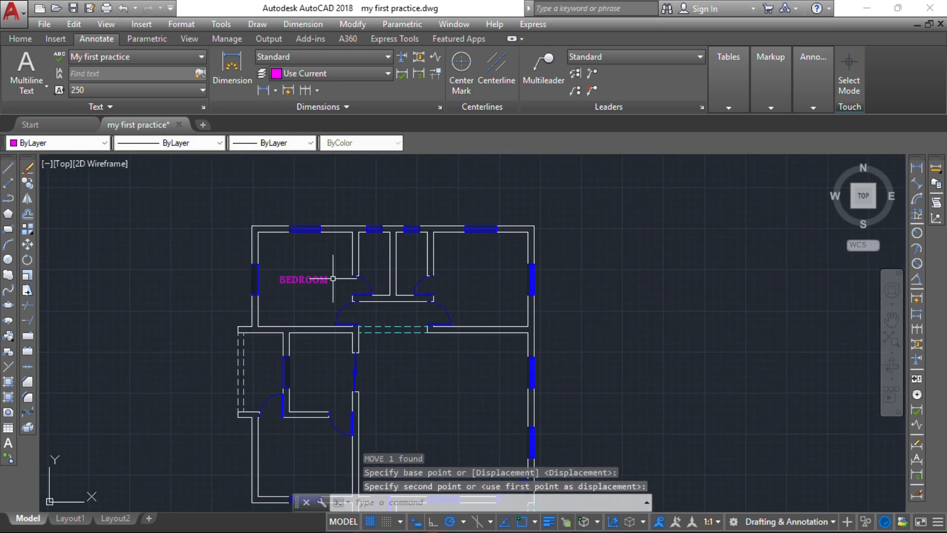
pyautogui.click(29, 95)
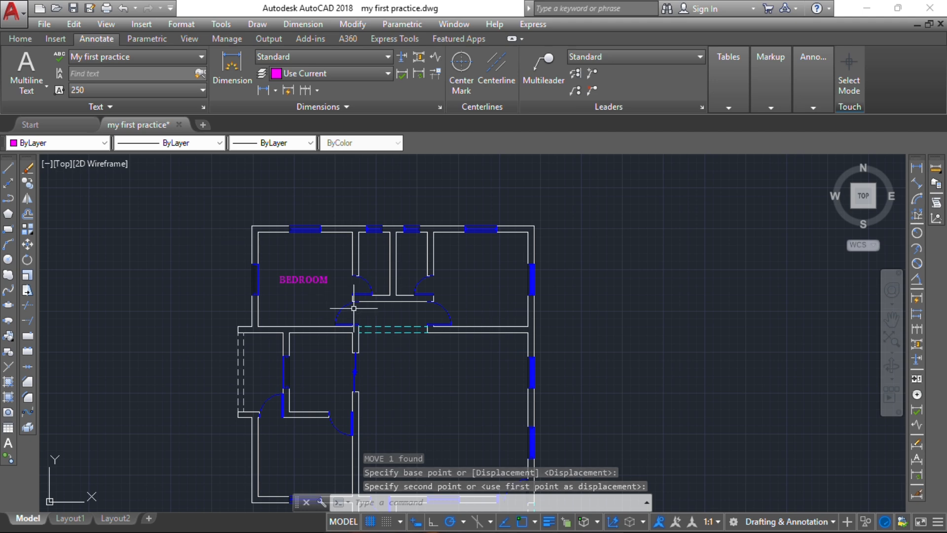
pyautogui.scroll(2, 365, 320)
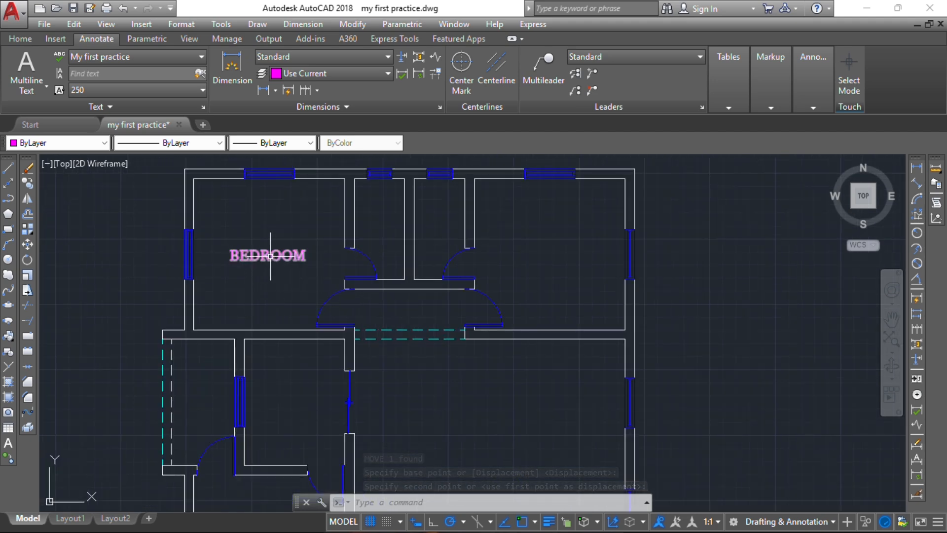
# Step: Copy the BEDROOM label from the upper-left room into the upper-right room, level with the original
pyautogui.moveTo(270, 256)
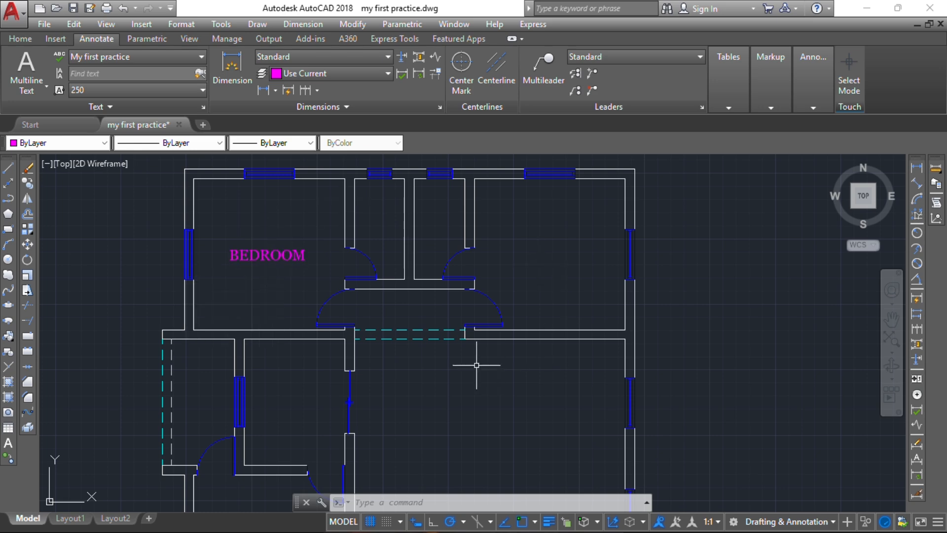
pyautogui.click(242, 261)
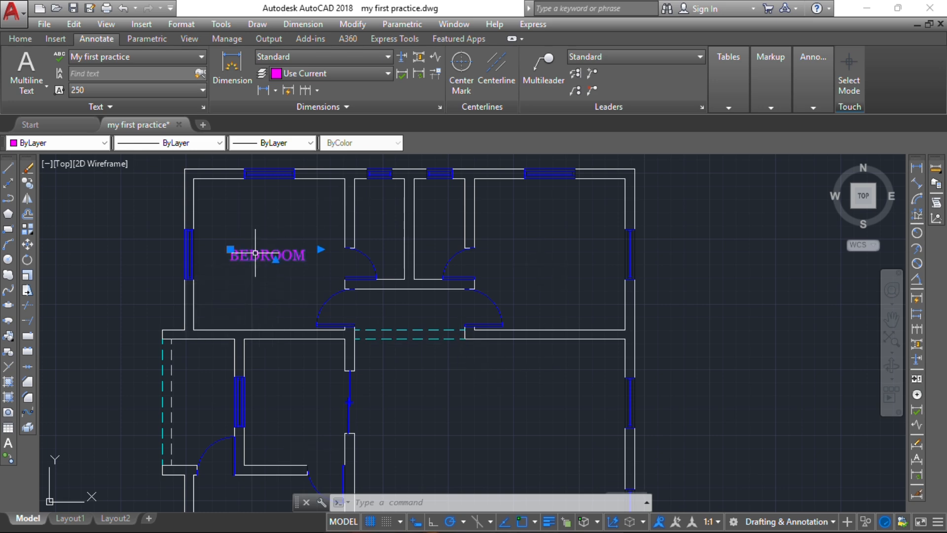
pyautogui.write('c')
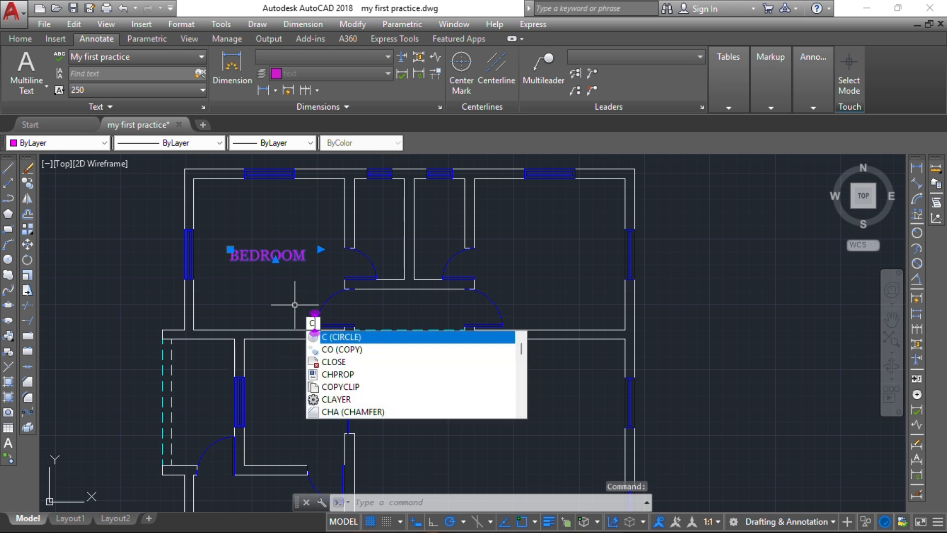
pyautogui.write('o')
pyautogui.press('Return')
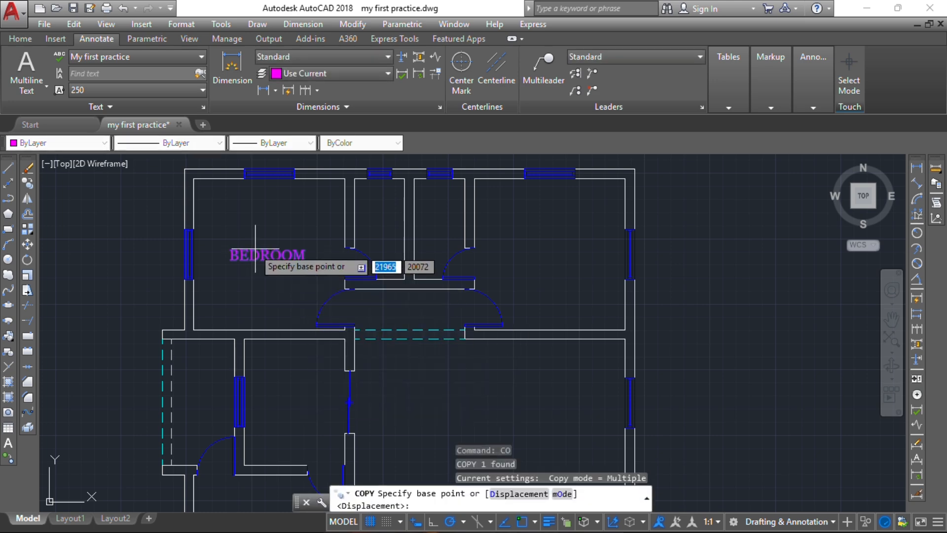
pyautogui.click(263, 254)
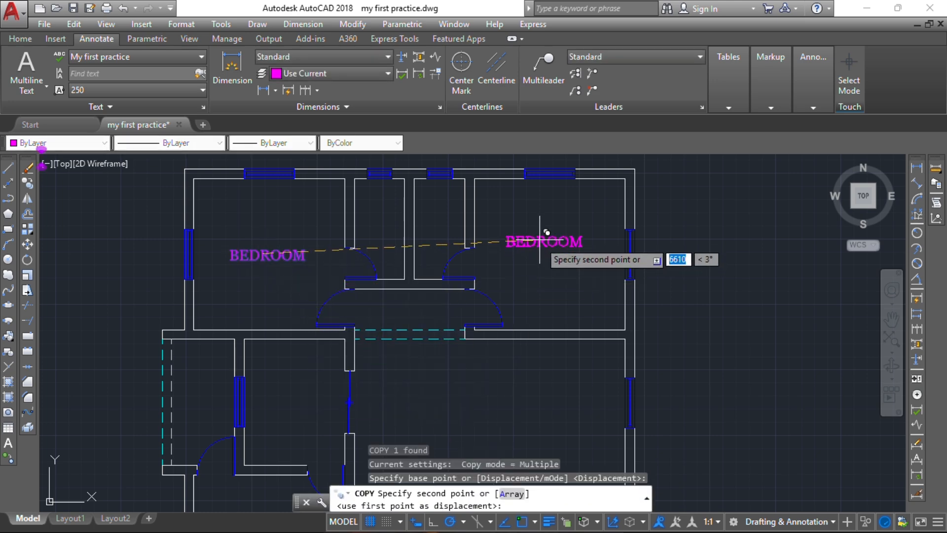
pyautogui.click(554, 251)
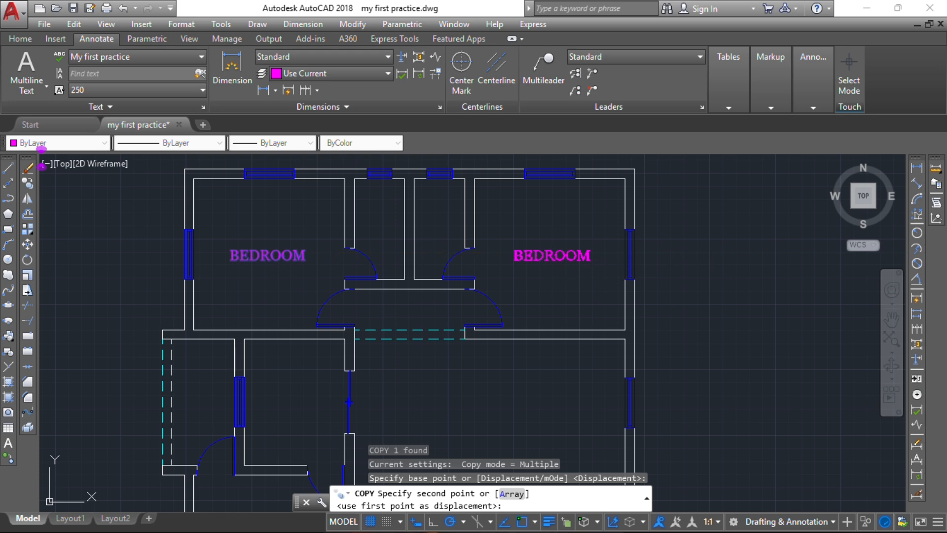
# Step: Place further BEDROOM copies in the large central room, the lower-left room, the small room above it and the narrow space beside that
pyautogui.moveTo(459, 355); pyautogui.dragTo(473, 290, button='middle')
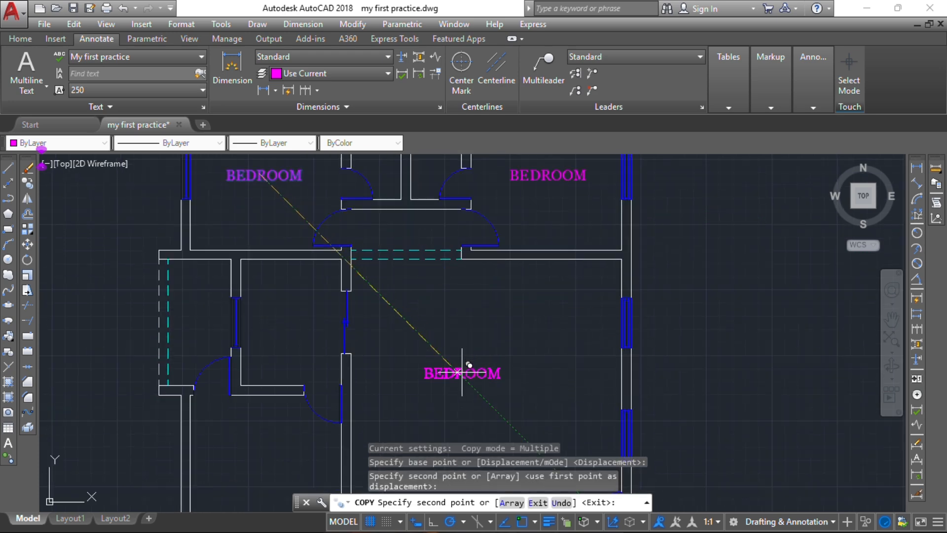
pyautogui.scroll(-2, 470, 291)
pyautogui.click(461, 301)
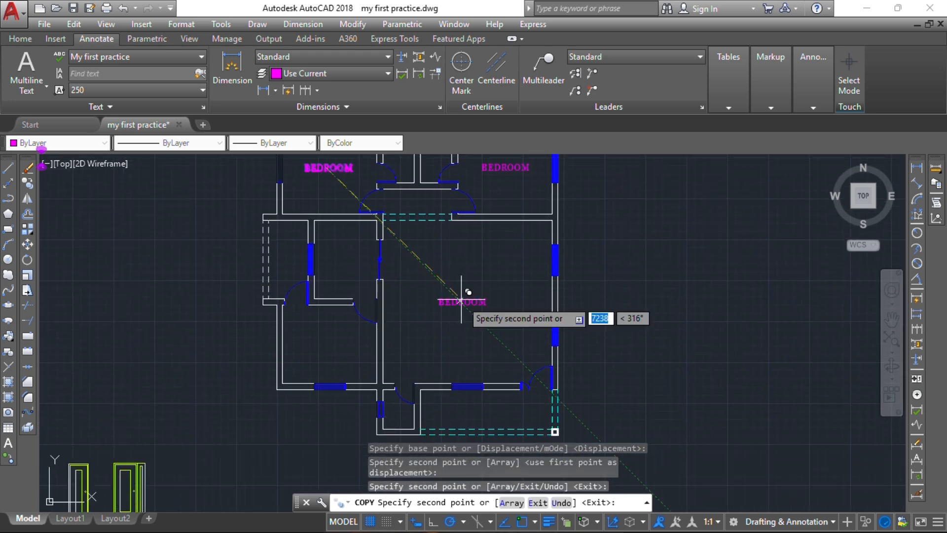
pyautogui.click(330, 336)
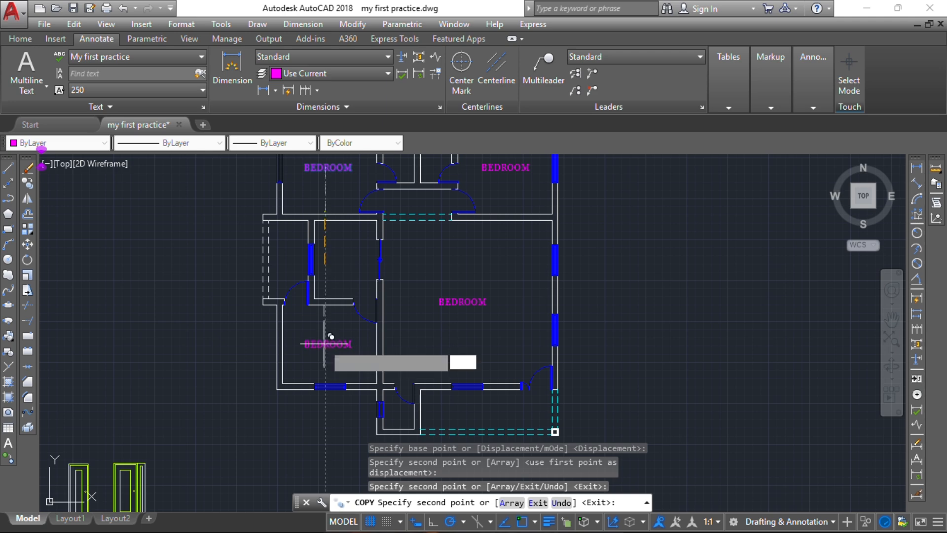
pyautogui.click(349, 254)
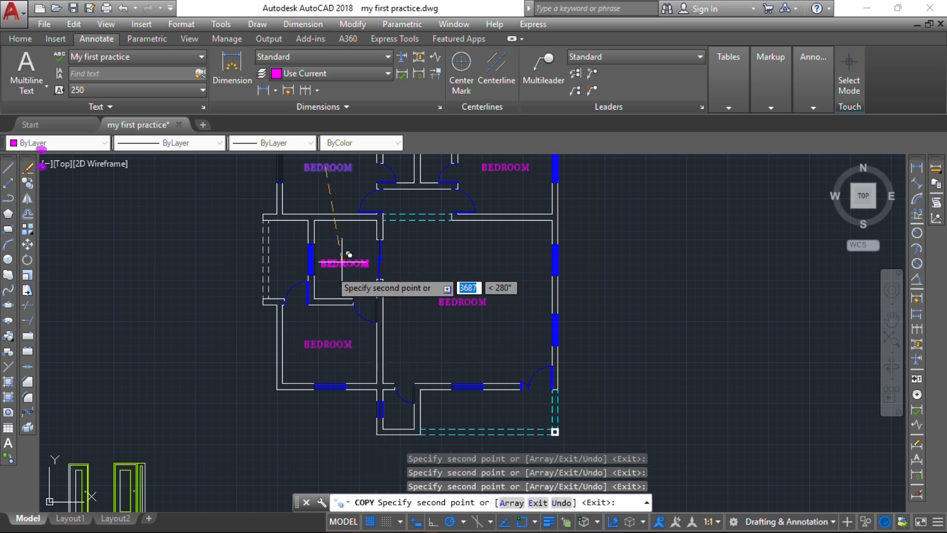
pyautogui.click(295, 251)
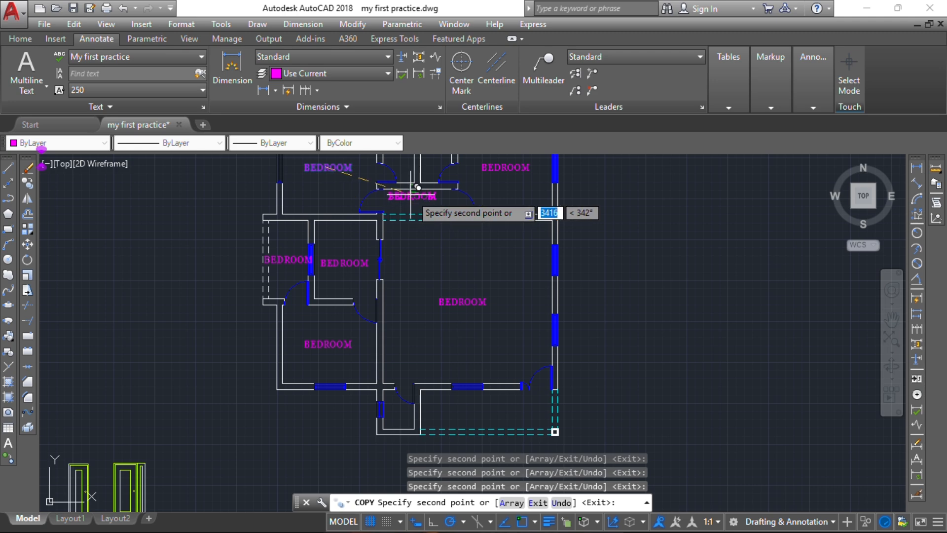
# Step: Place BEDROOM copies in the lobby, the left small room above it and the small room at the plan's bottom, ending the copying
pyautogui.scroll(-2, 415, 195)
pyautogui.scroll(2, 414, 237)
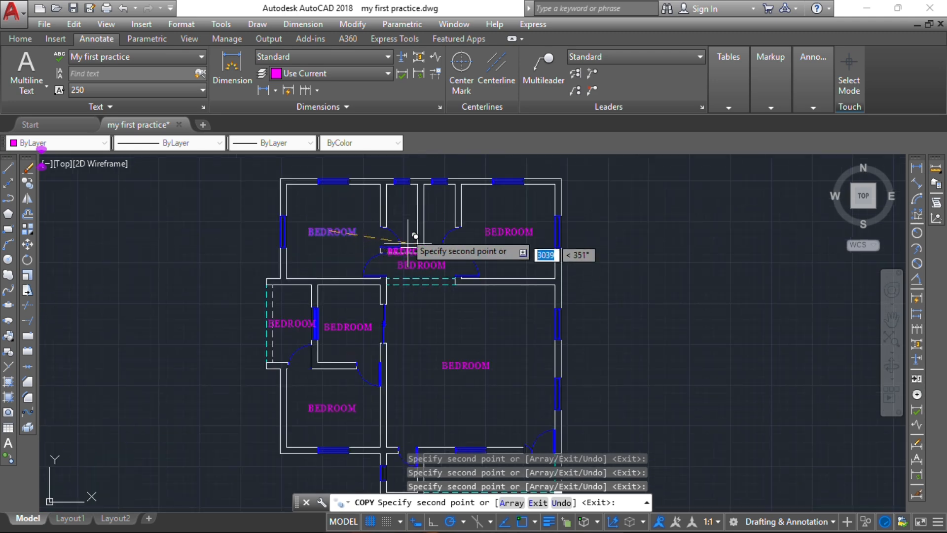
pyautogui.click(409, 203)
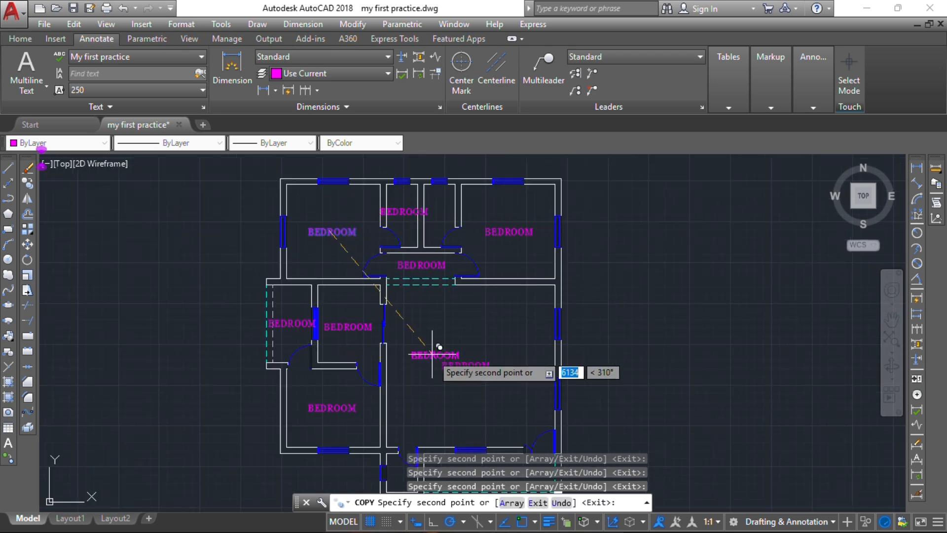
pyautogui.moveTo(439, 347); pyautogui.dragTo(398, 205, button='middle')
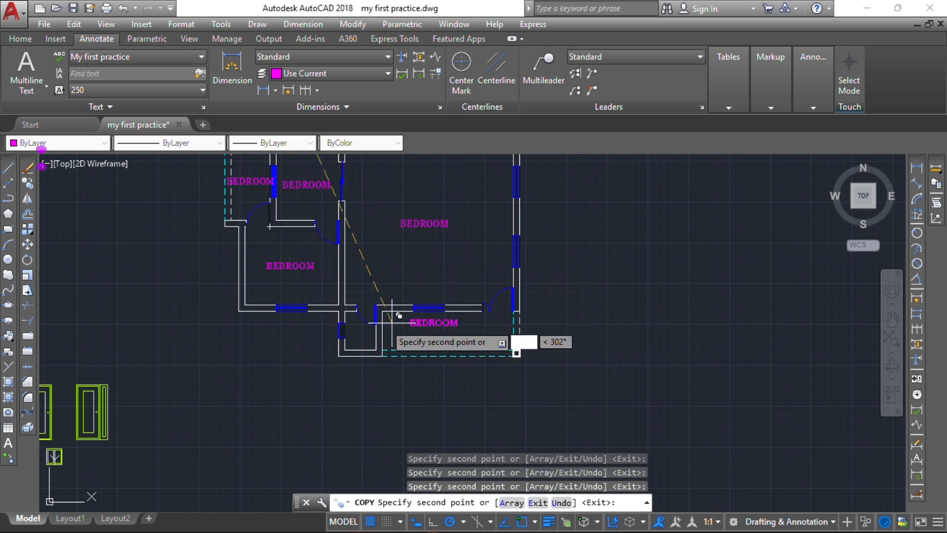
pyautogui.click(361, 331)
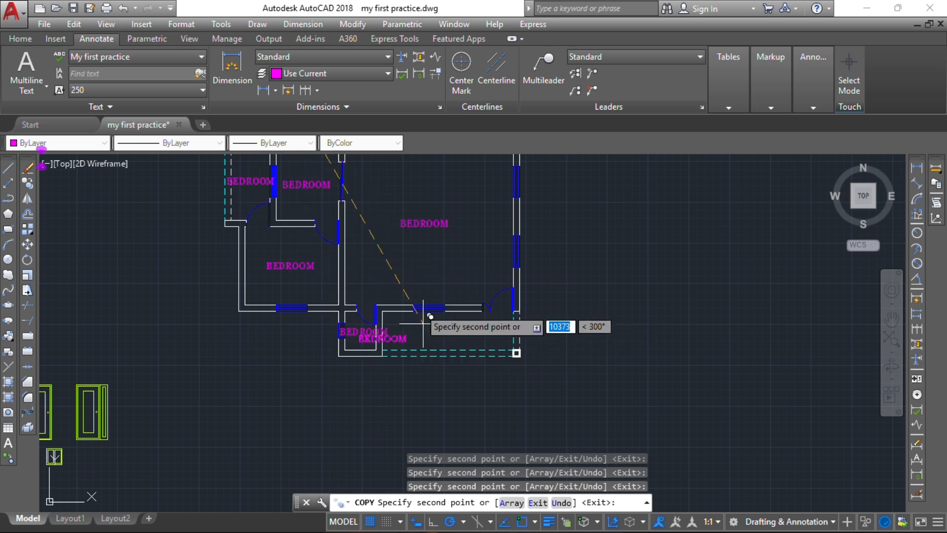
pyautogui.press('Escape')
# Step: Replace the text of the label between the two upper bedroom doors with LOBBY
pyautogui.scroll(-5, 355, 271)
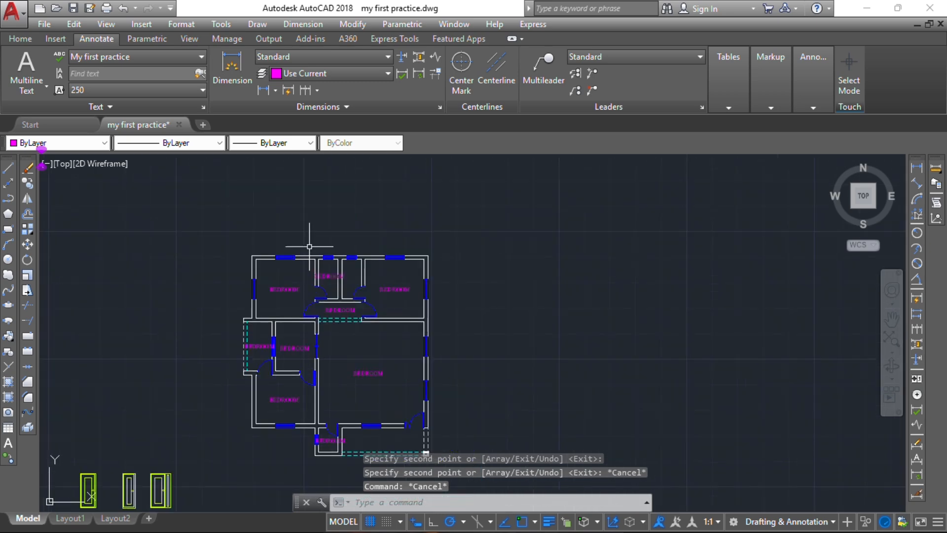
pyautogui.scroll(6, 351, 316)
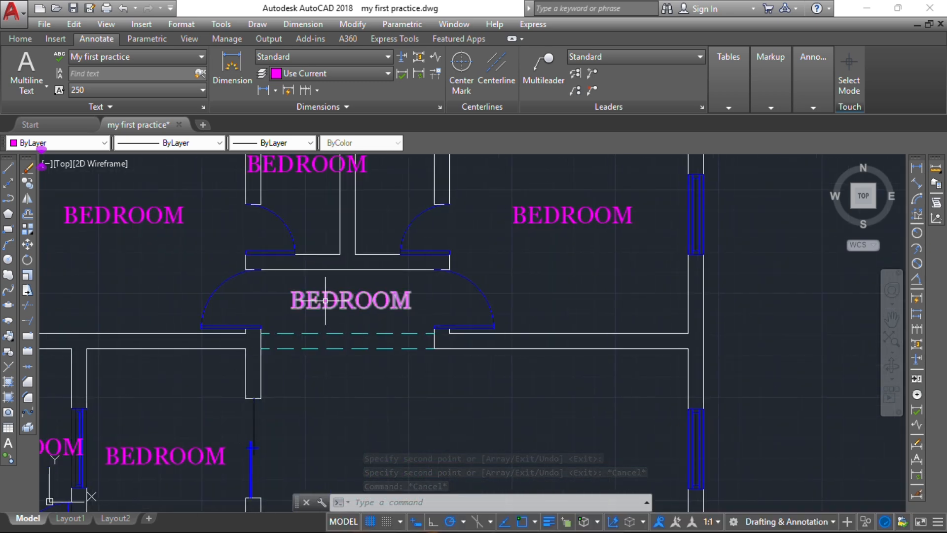
pyautogui.moveTo(326, 301)
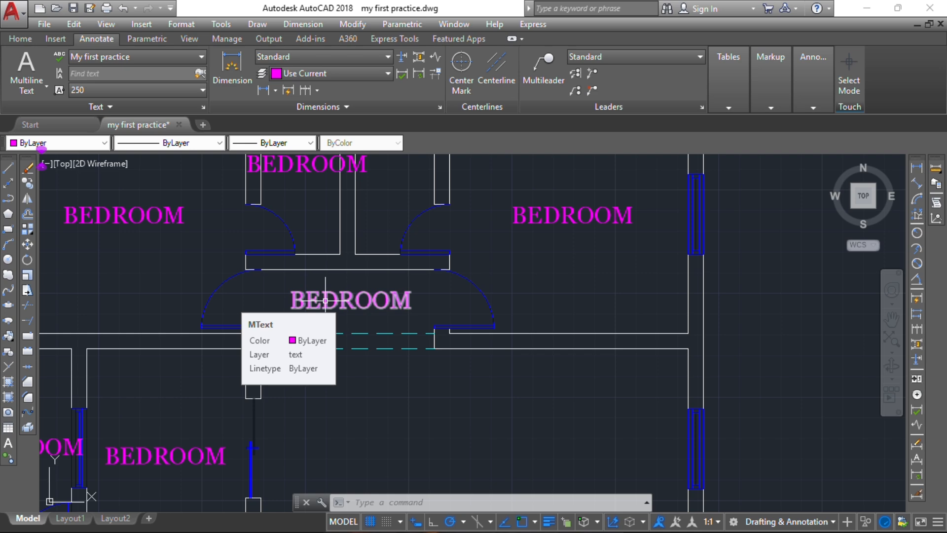
pyautogui.click(325, 301)
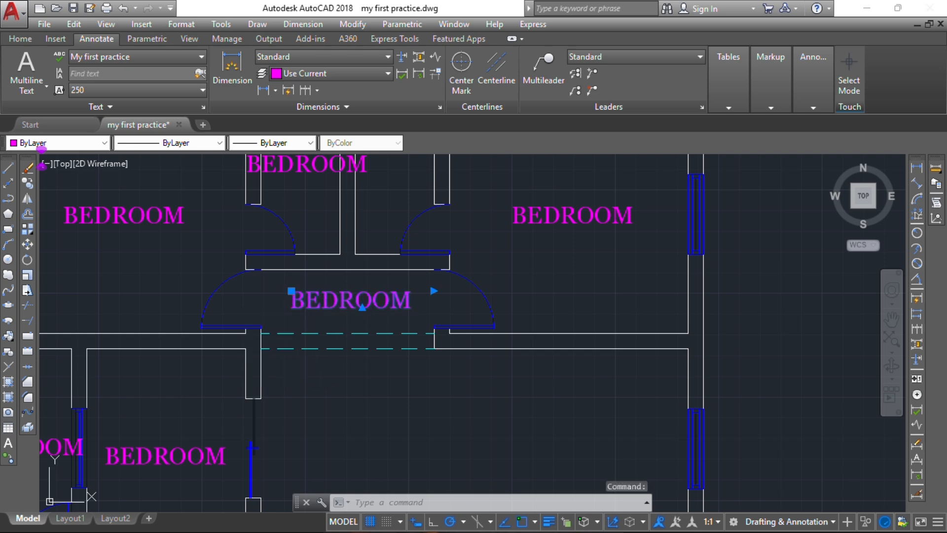
pyautogui.doubleClick(326, 303)
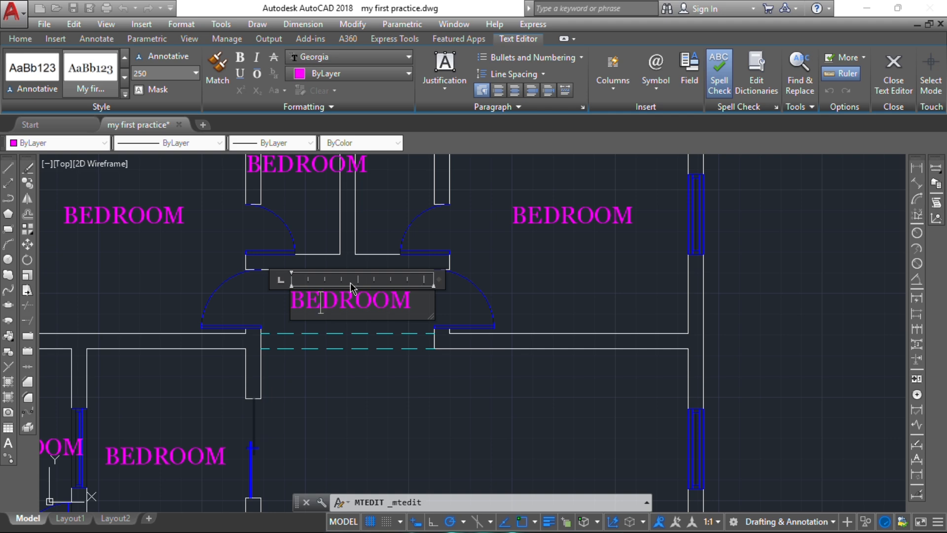
pyautogui.hotkey('ctrl', 'a')
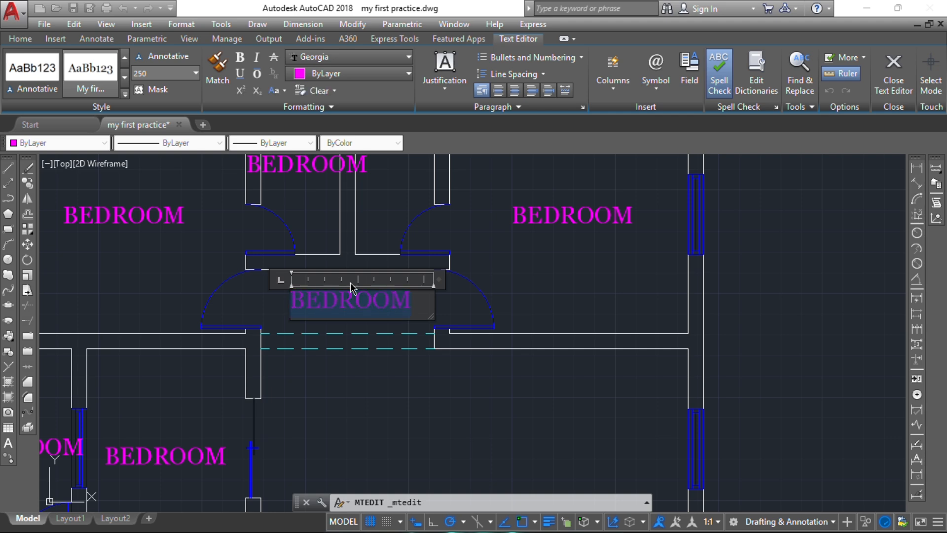
pyautogui.write('LOBBY')
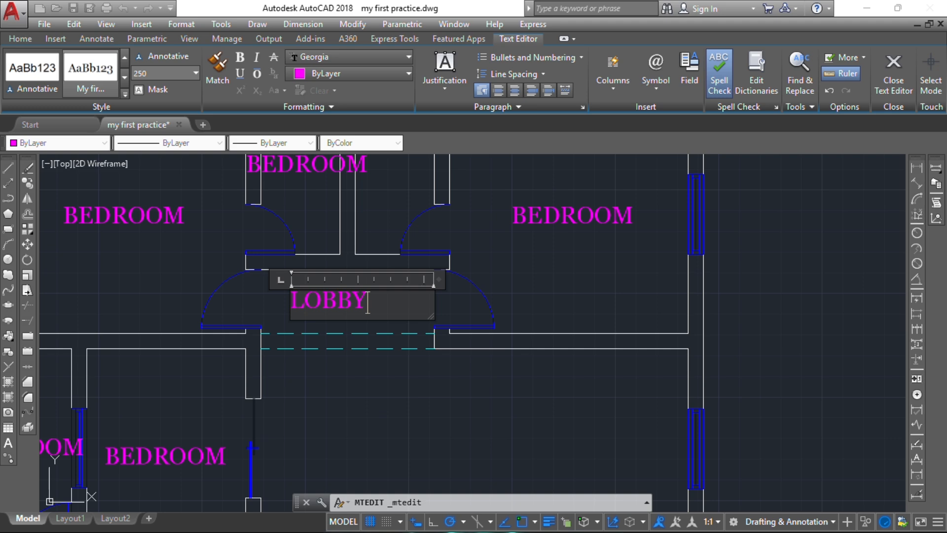
pyautogui.click(370, 345)
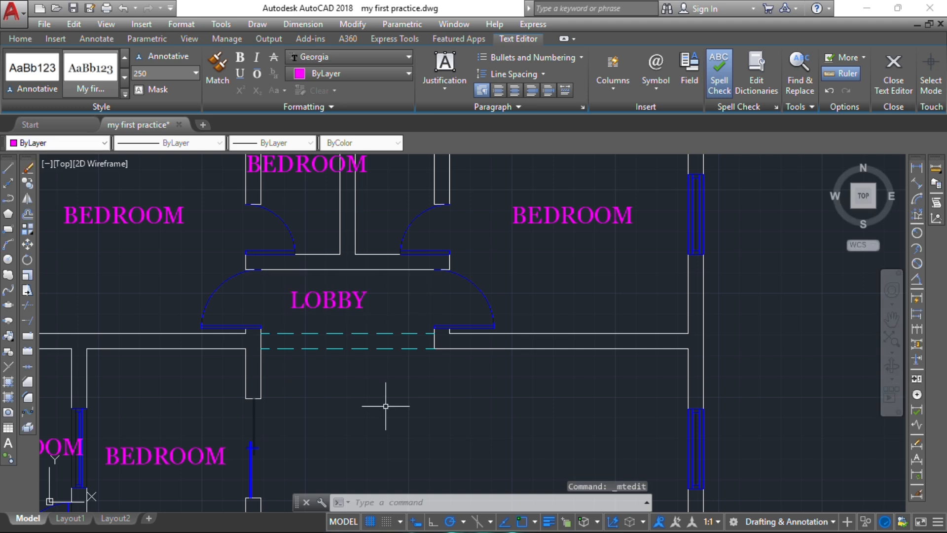
# Step: Move the LOBBY label horizontally to the right about 304 units to centre it in the lobby
pyautogui.click(308, 286)
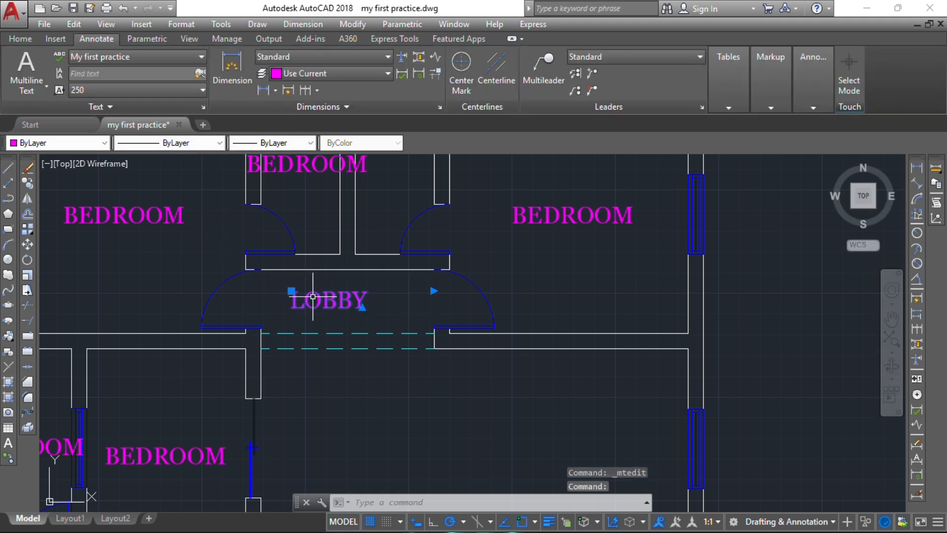
pyautogui.write('m')
pyautogui.press('Return')
pyautogui.click(336, 373)
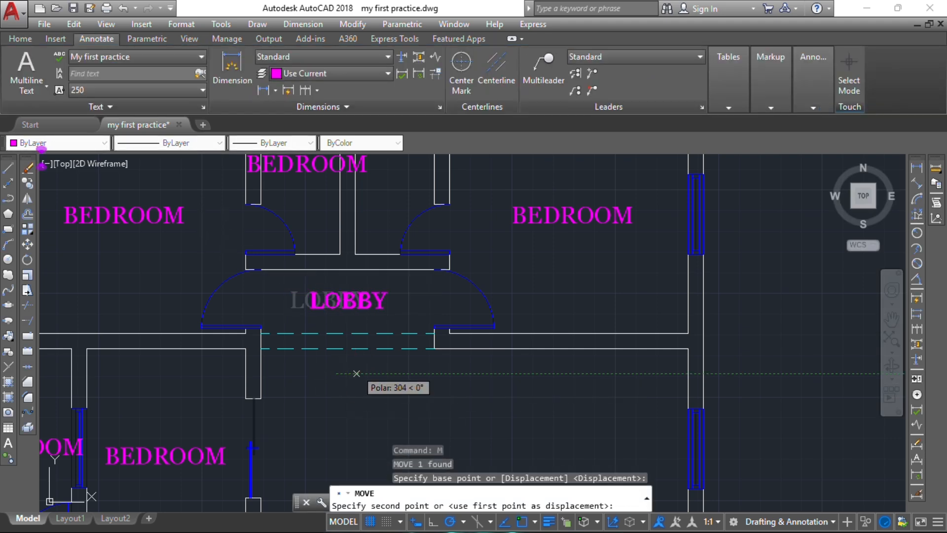
pyautogui.click(355, 374)
# Step: Replace the text of the BEDROOM label in the small rooms above the lobby with T/B
pyautogui.moveTo(326, 228); pyautogui.dragTo(347, 303, button='middle')
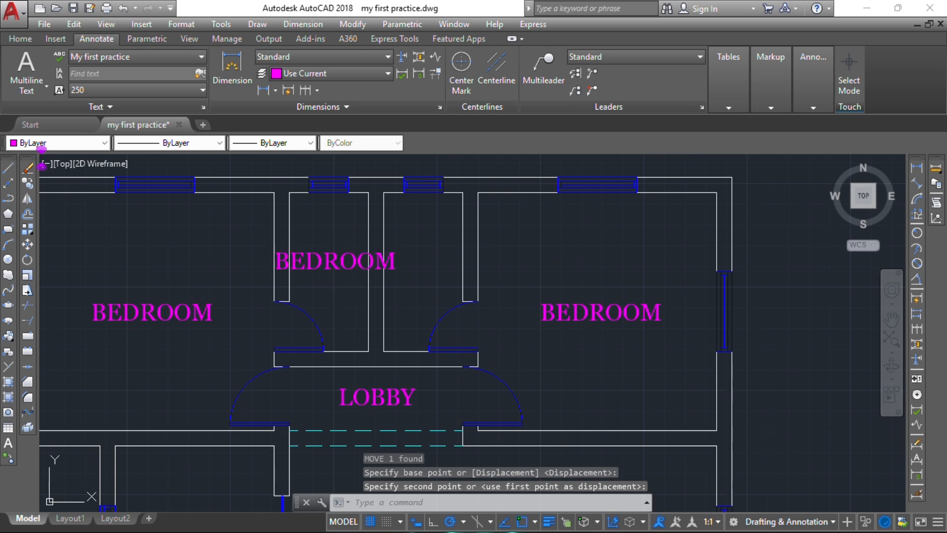
pyautogui.doubleClick(335, 261)
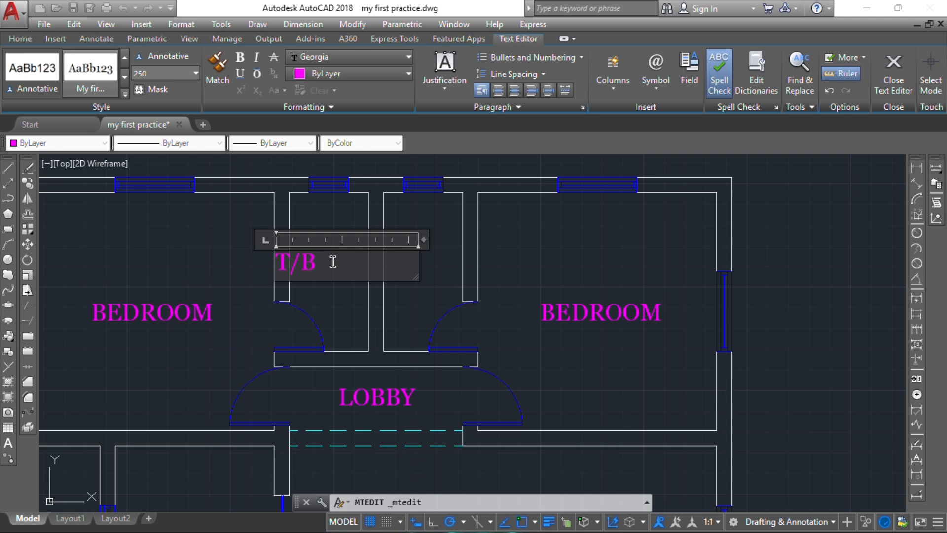
pyautogui.click(327, 323)
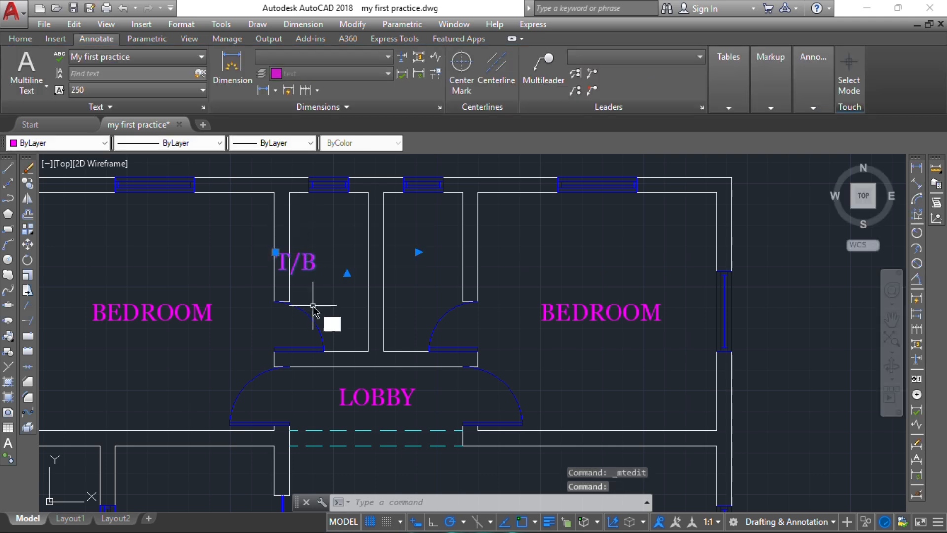
# Step: Move the T/B label horizontally into the middle of the left small room, finishing with a nudge of about 42 units to the right
pyautogui.write('m')
pyautogui.press('Return')
pyautogui.click(306, 278)
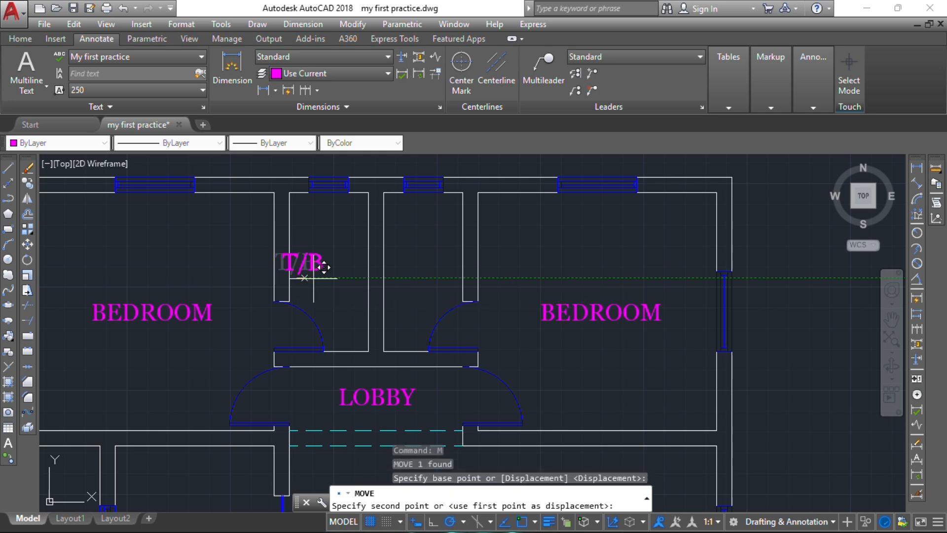
pyautogui.click(327, 277)
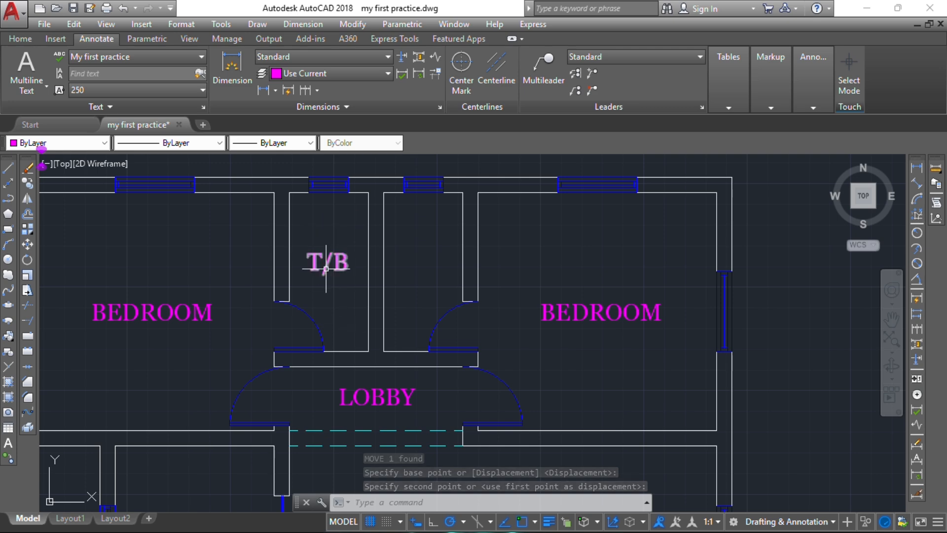
pyautogui.click(324, 269)
pyautogui.write('m')
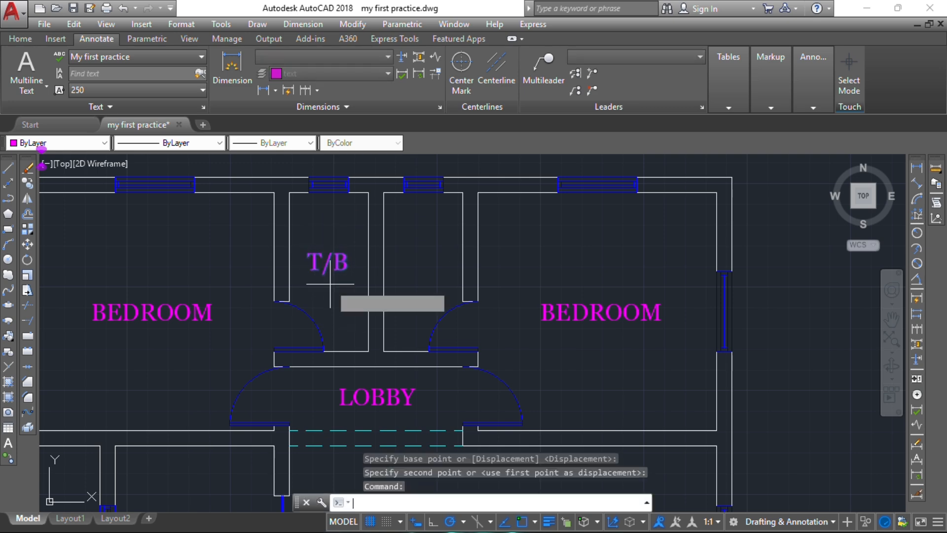
pyautogui.press('Return')
pyautogui.click(328, 282)
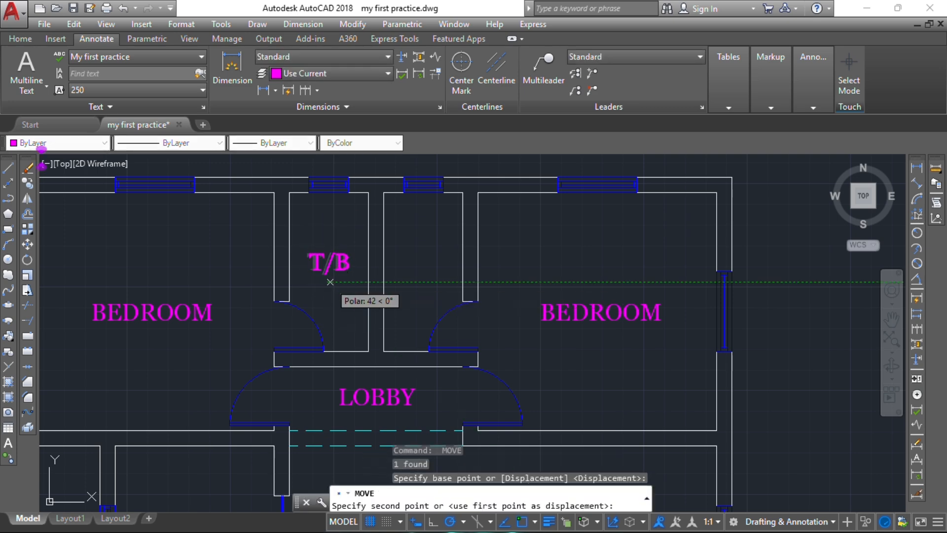
pyautogui.click(330, 275)
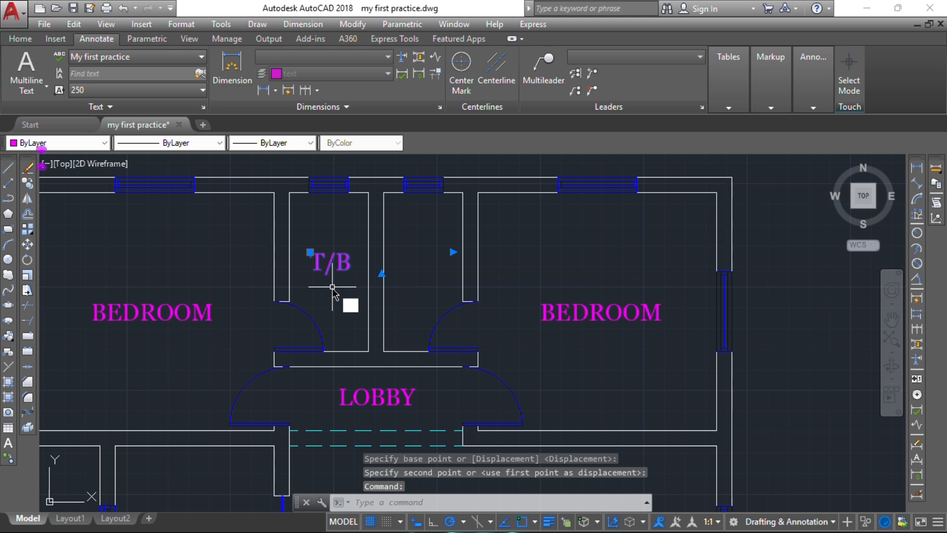
# Step: Copy the T/B label horizontally into the middle of the adjacent small room on the right and end the copying
pyautogui.press('Return')
pyautogui.click(329, 282)
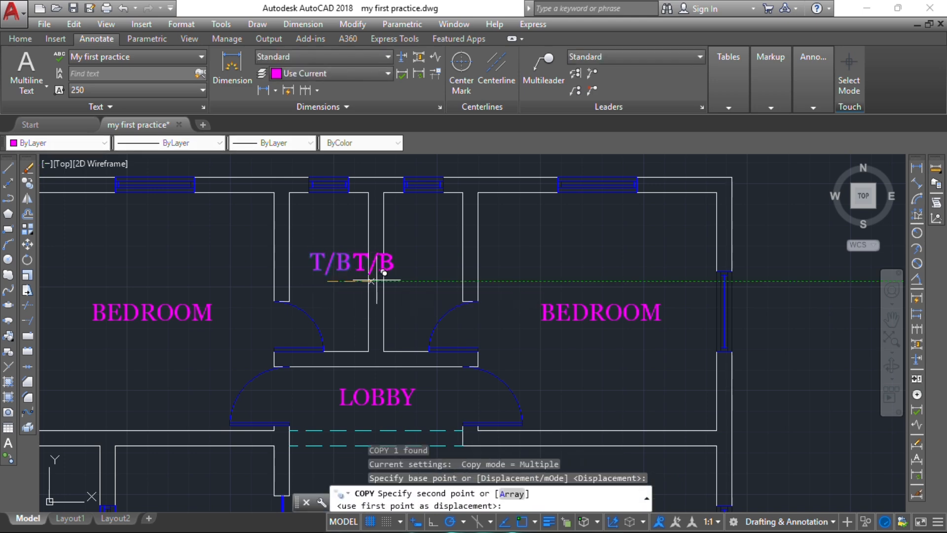
pyautogui.click(421, 282)
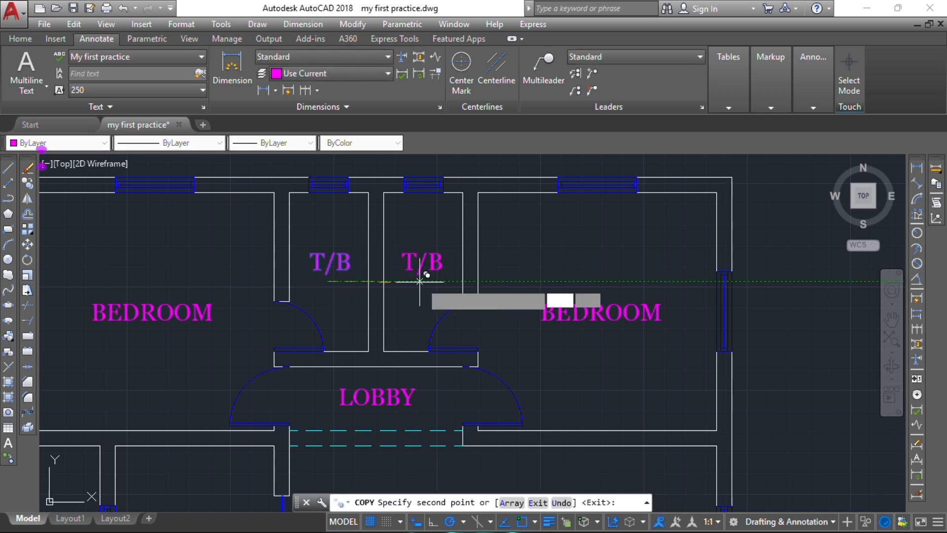
pyautogui.press('Escape')
# Step: Replace the text of the BEDROOM label in the large central room with LIVINGROOM
pyautogui.scroll(-4, 423, 306)
pyautogui.scroll(2, 444, 340)
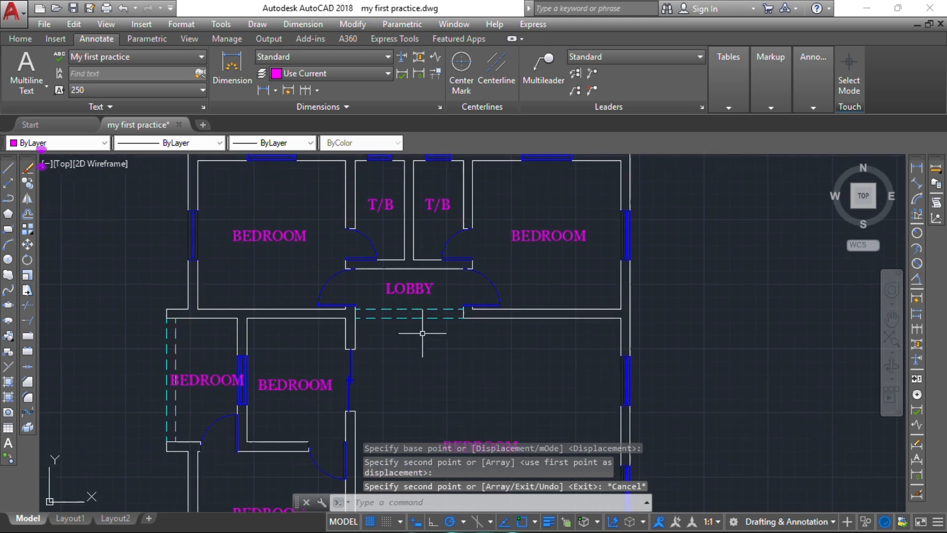
pyautogui.click(474, 344)
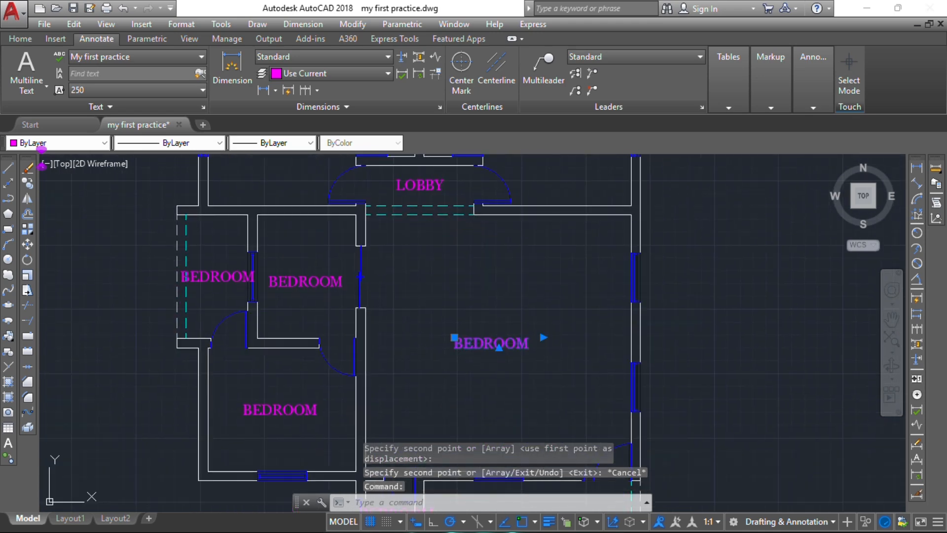
pyautogui.doubleClick(496, 351)
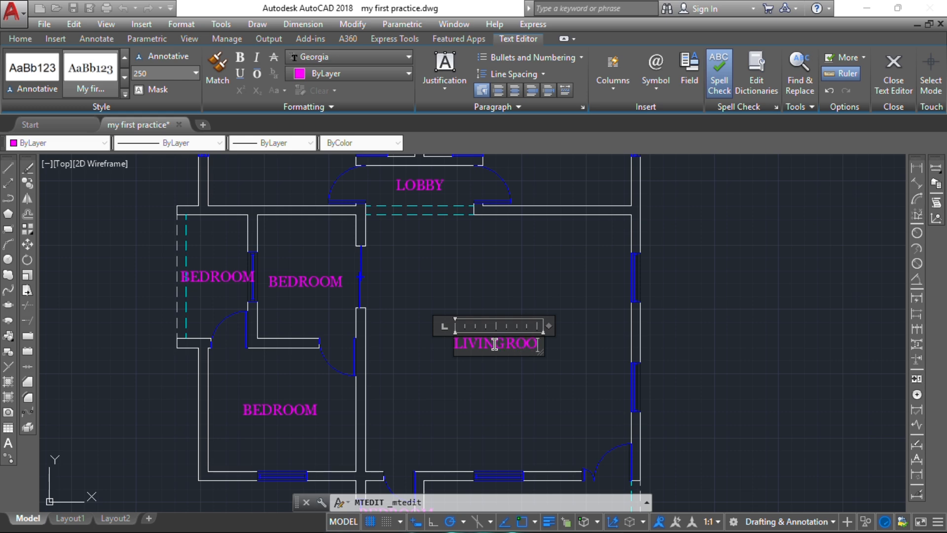
pyautogui.click(480, 418)
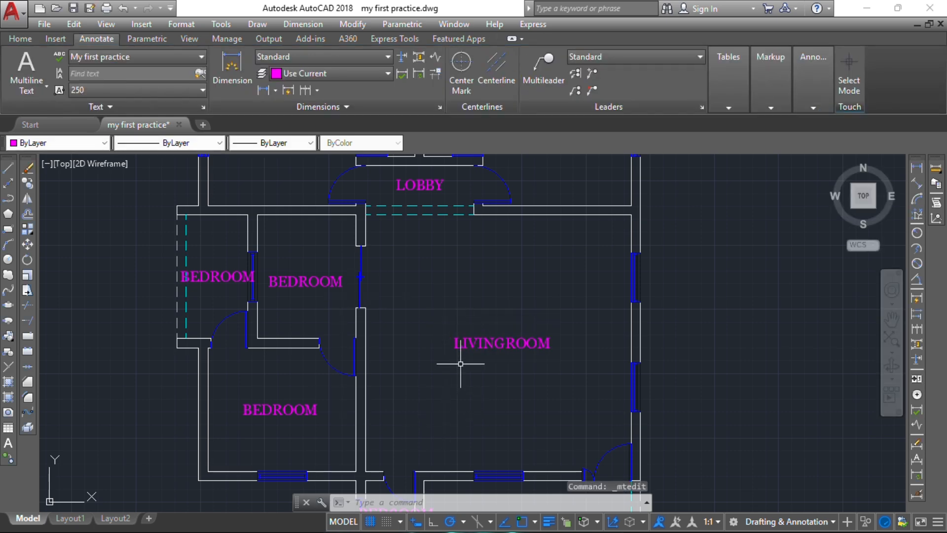
# Step: Replace the text of the BEDROOM label in the small room directly left of the living room with DINING
pyautogui.moveTo(416, 336); pyautogui.dragTo(532, 313, button='middle')
pyautogui.click(409, 269)
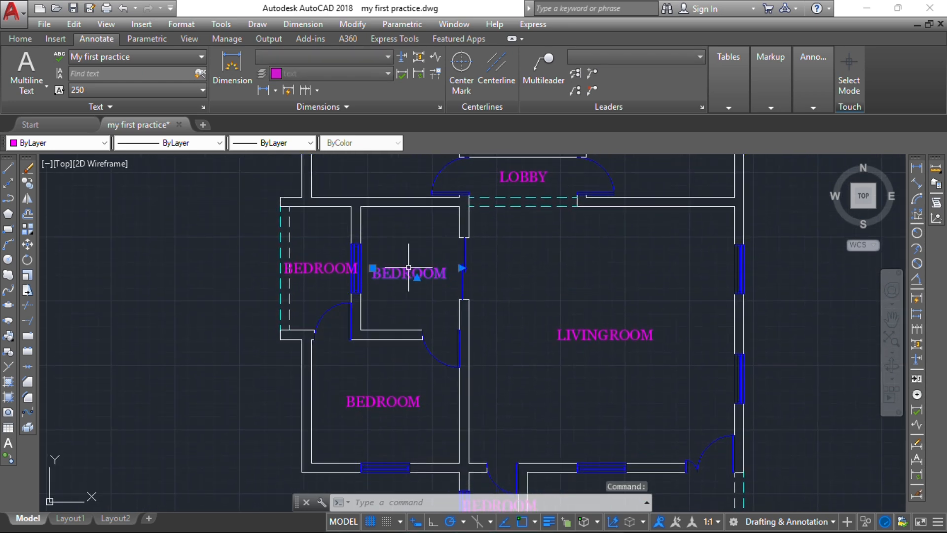
pyautogui.doubleClick(407, 271)
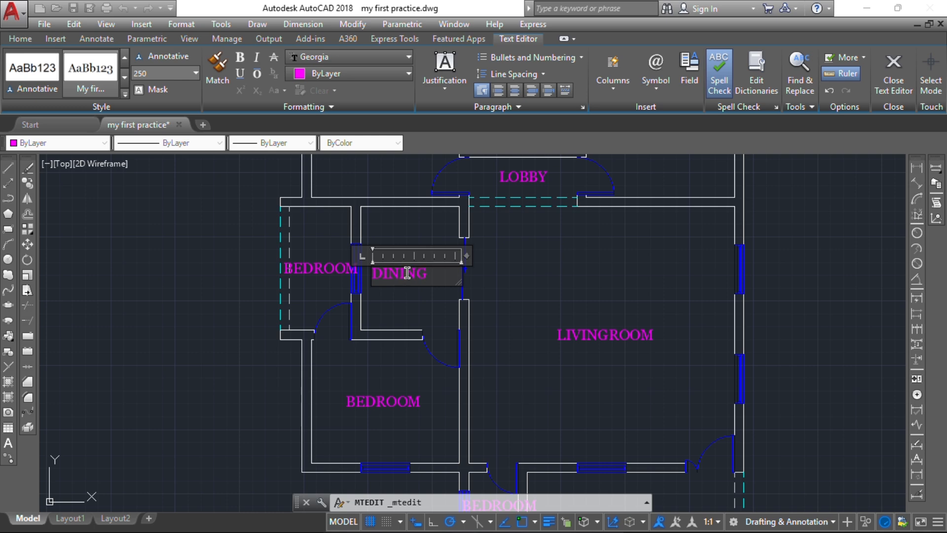
pyautogui.click(419, 307)
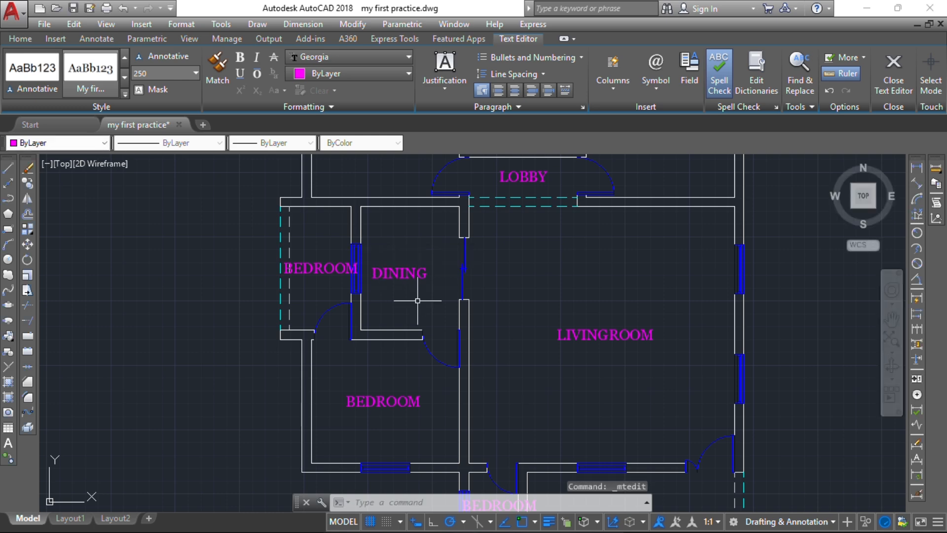
# Step: Move the DINING label horizontally to the right about 152 units to centre it in its room
pyautogui.write('M')
pyautogui.press('Return')
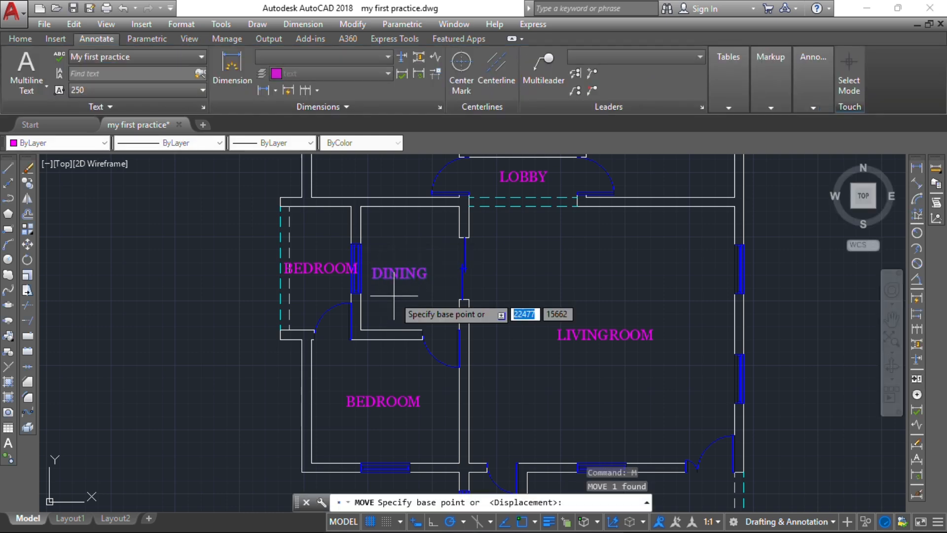
pyautogui.click(394, 295)
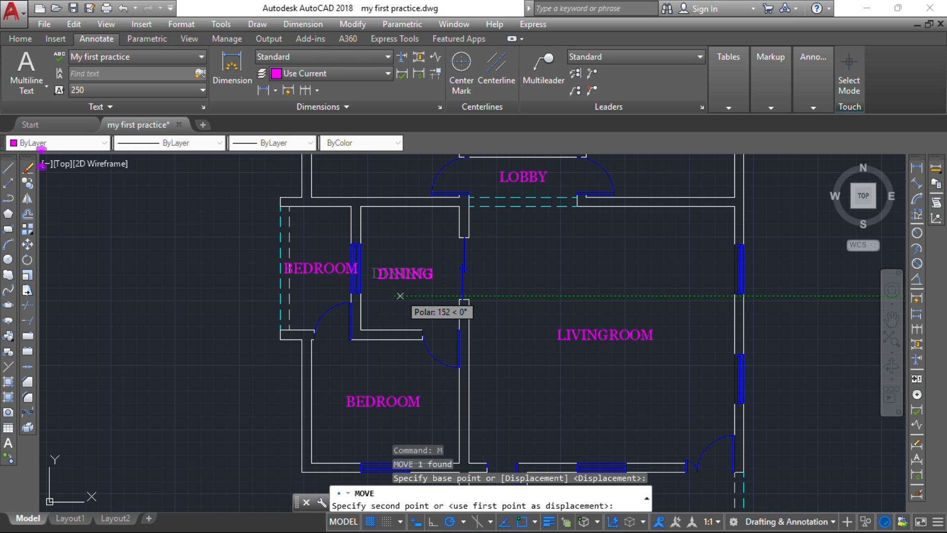
pyautogui.click(400, 296)
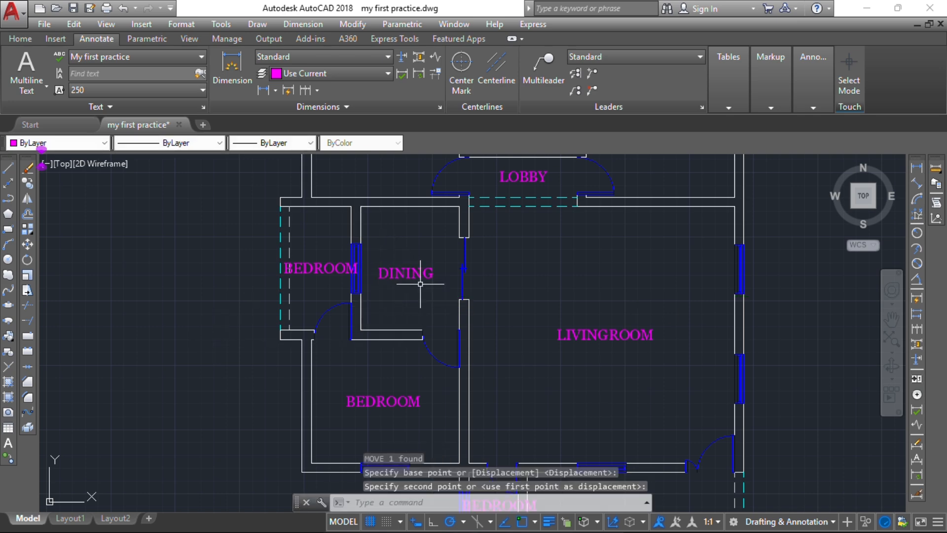
# Step: Rotate the DINING label 90 degrees counterclockwise about its middle so it reads vertically
pyautogui.click(408, 279)
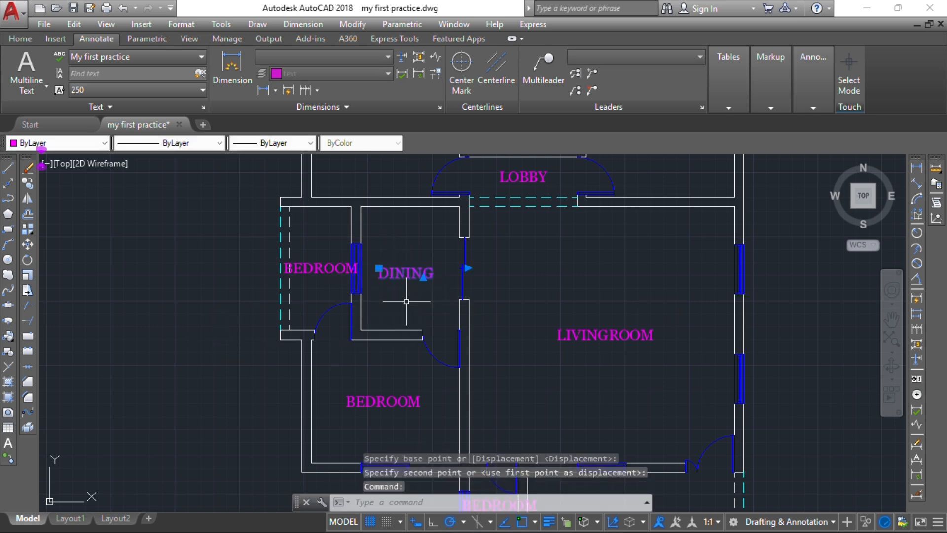
pyautogui.write('RO')
pyautogui.press('Return')
pyautogui.click(400, 279)
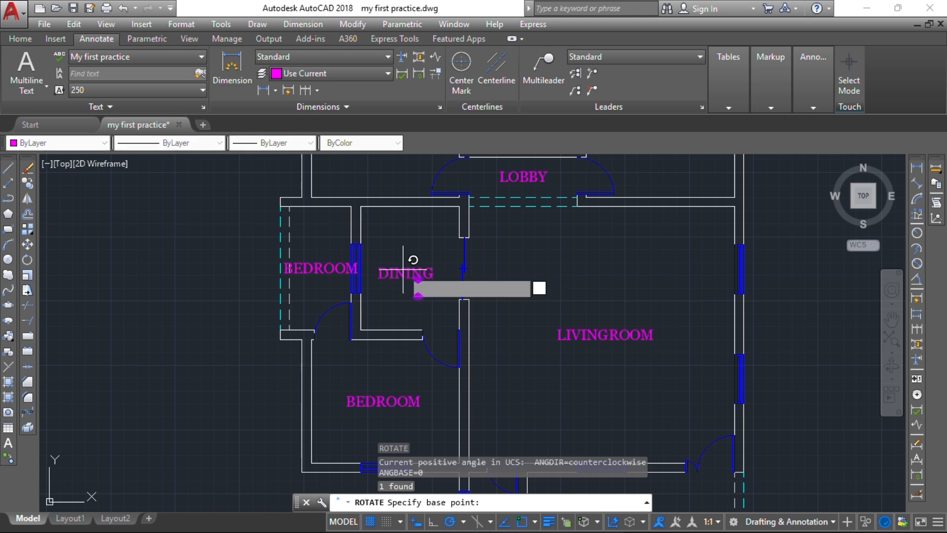
pyautogui.click(400, 244)
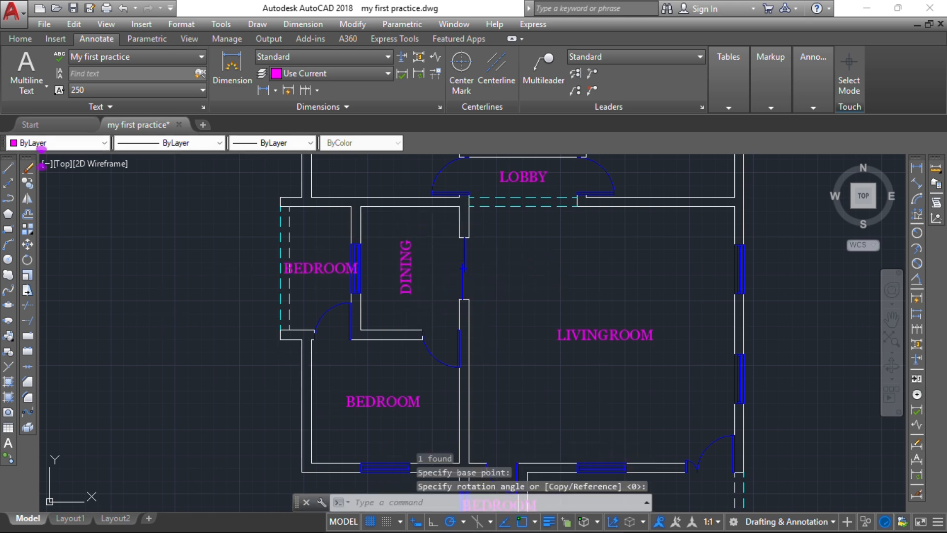
# Step: Replace the text of the BEDROOM label in the narrow space left of the dining room with TERRACE
pyautogui.click(321, 269)
pyautogui.doubleClick(317, 270)
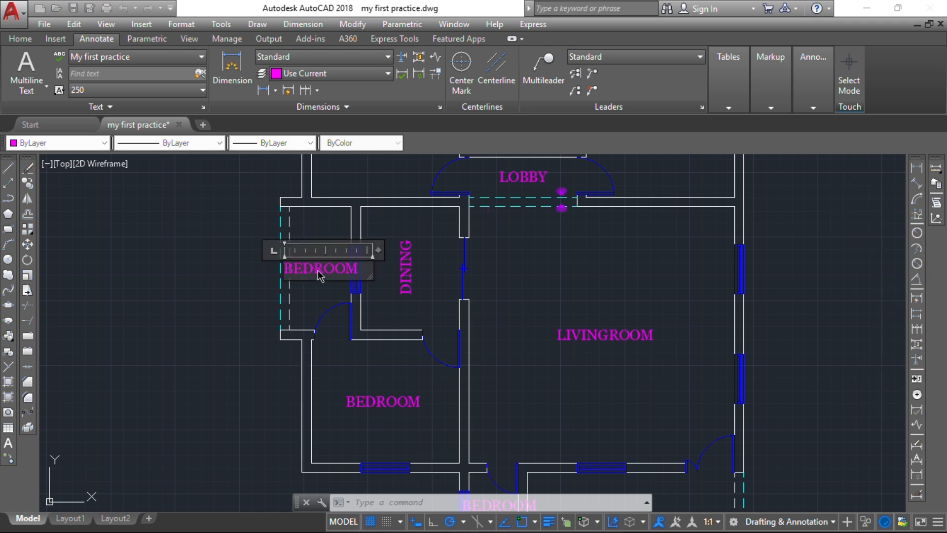
pyautogui.write('TERRACE')
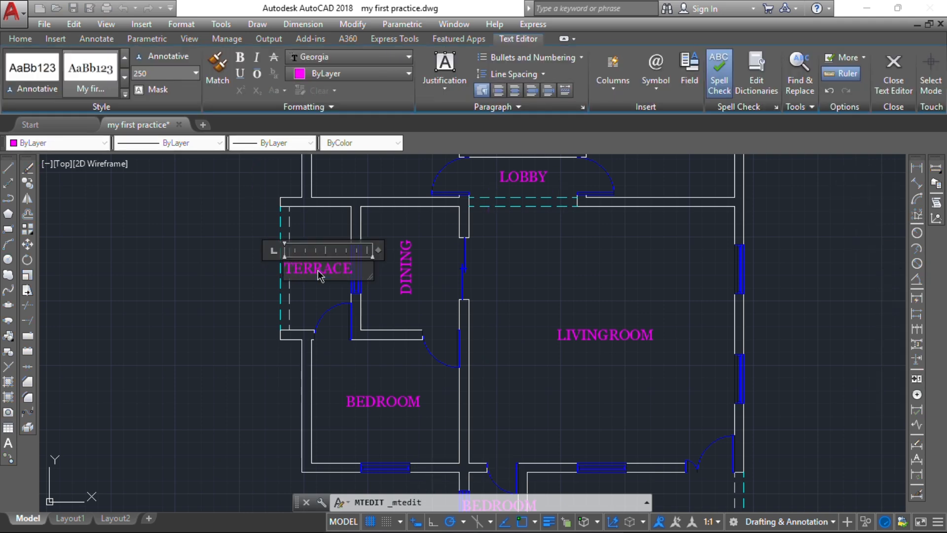
pyautogui.scroll(-2, 318, 270)
pyautogui.click(317, 285)
# Step: Copy the TERRACE label into the dashed-edged space below the living room, right of the small bottom room
pyautogui.scroll(-2, 304, 261)
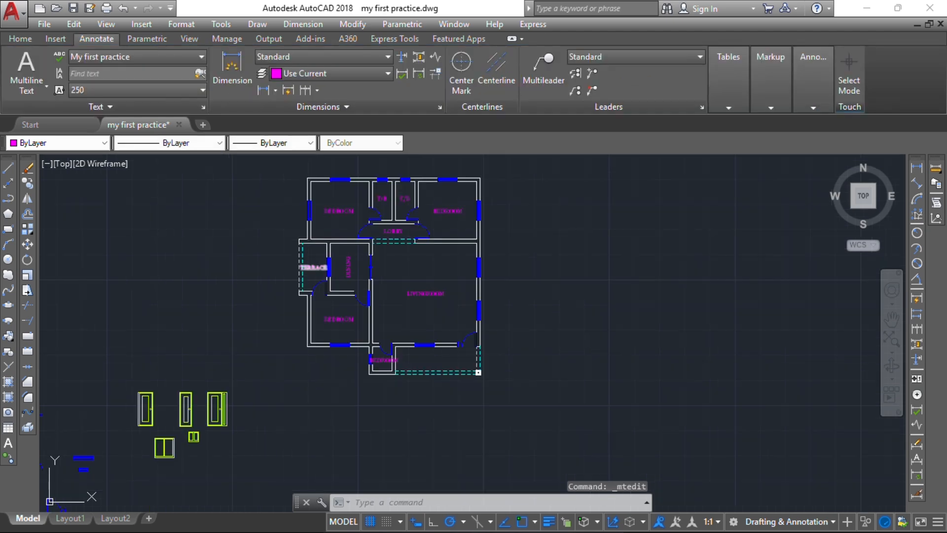
pyautogui.scroll(2, 295, 255)
pyautogui.moveTo(295, 255)
pyautogui.mouseDown(button='middle')
pyautogui.moveTo(285, 250)
pyautogui.moveTo(285, 267)
pyautogui.mouseUp(button='middle')
pyautogui.scroll(2, 305, 277)
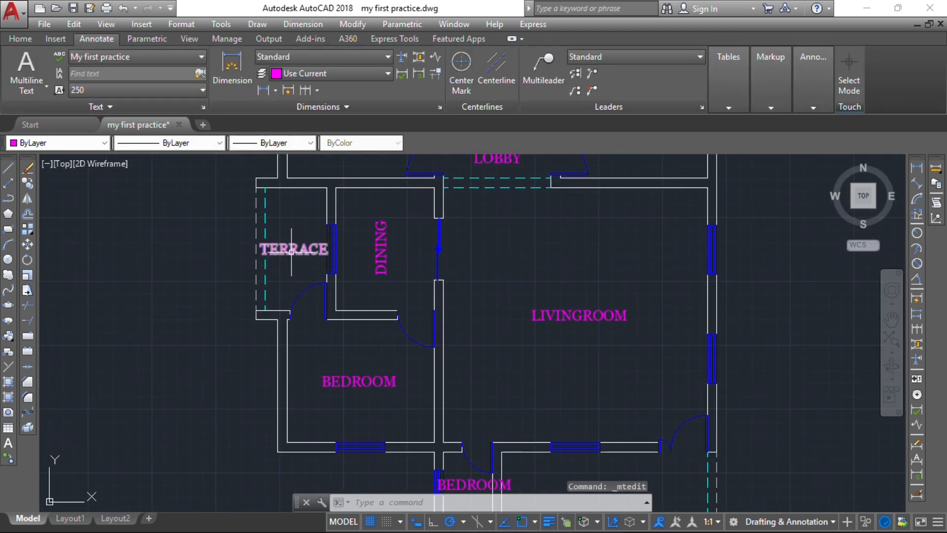
pyautogui.click(286, 253)
pyautogui.moveTo(294, 302)
pyautogui.mouseDown(button='middle')
pyautogui.moveTo(221, 285)
pyautogui.moveTo(211, 256)
pyautogui.mouseUp(button='middle')
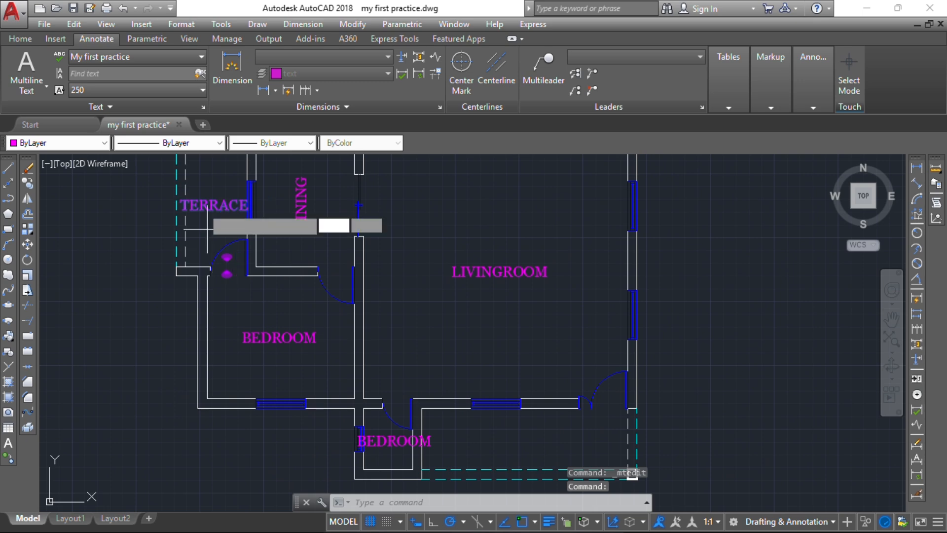
pyautogui.press('Return')
pyautogui.click(216, 203)
pyautogui.moveTo(385, 281); pyautogui.dragTo(371, 245, button='middle')
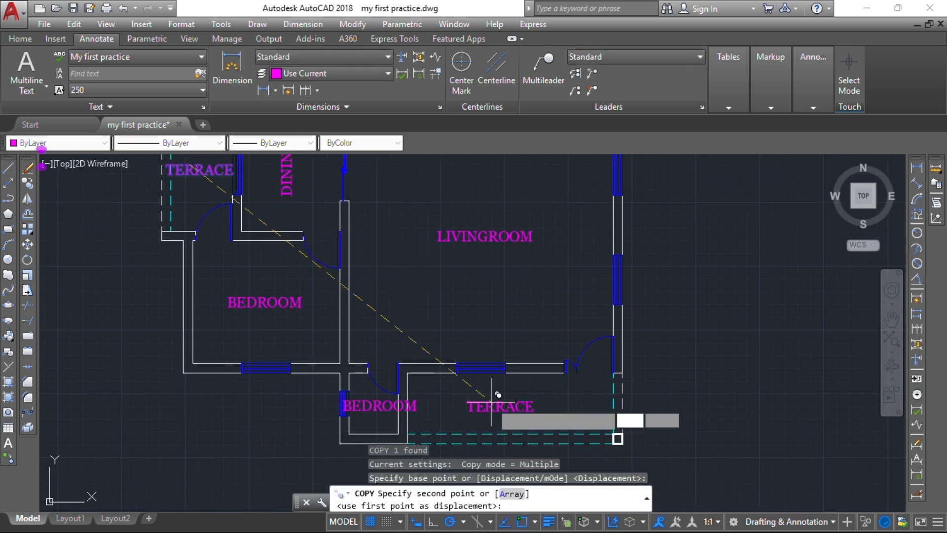
pyautogui.click(499, 395)
pyautogui.press('Escape')
# Step: Rotate the TERRACE label left of the dining room counterclockwise about its middle to a diagonal slant of about 45 degrees
pyautogui.moveTo(201, 205); pyautogui.dragTo(264, 304, button='middle')
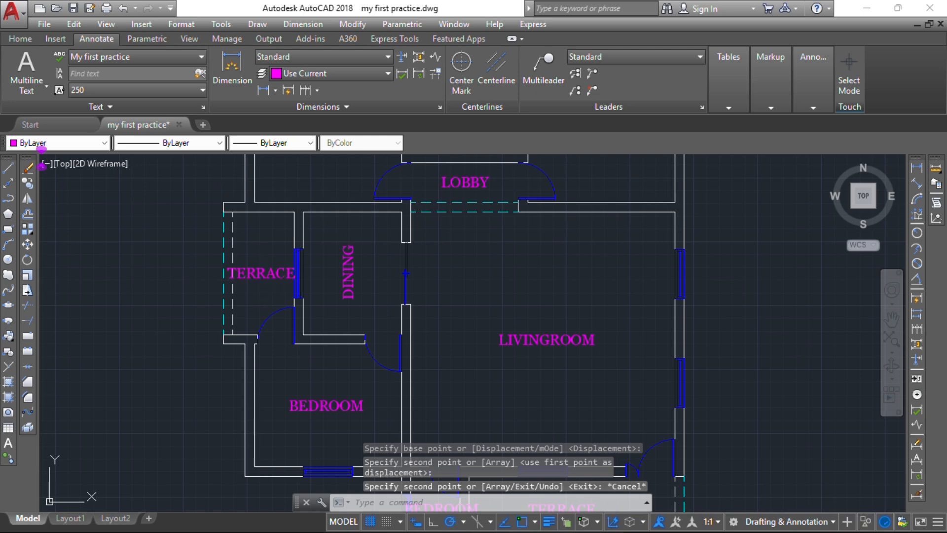
pyautogui.click(261, 280)
pyautogui.write('ro')
pyautogui.press('Return')
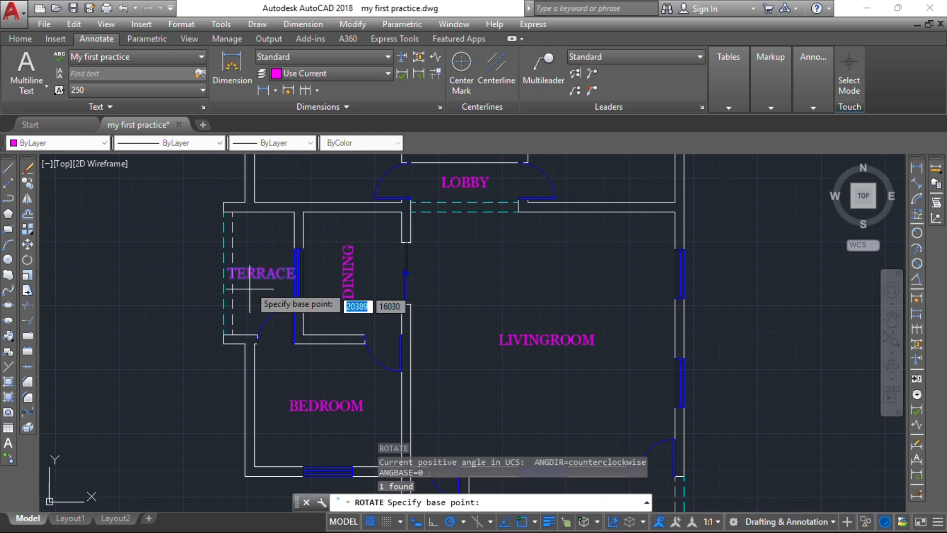
pyautogui.click(262, 280)
pyautogui.click(274, 270)
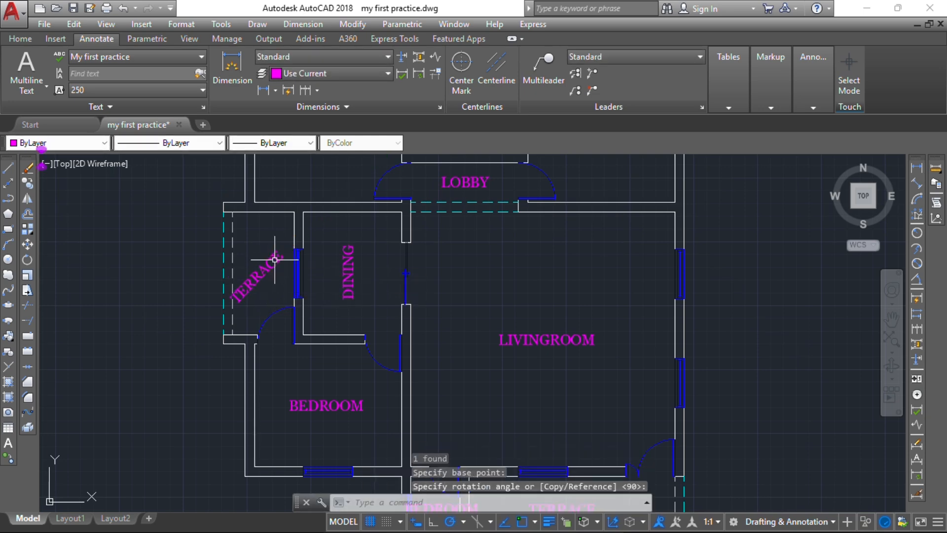
# Step: Move the slanted TERRACE label slightly up and to the right within the space left of the dining room
pyautogui.click(254, 286)
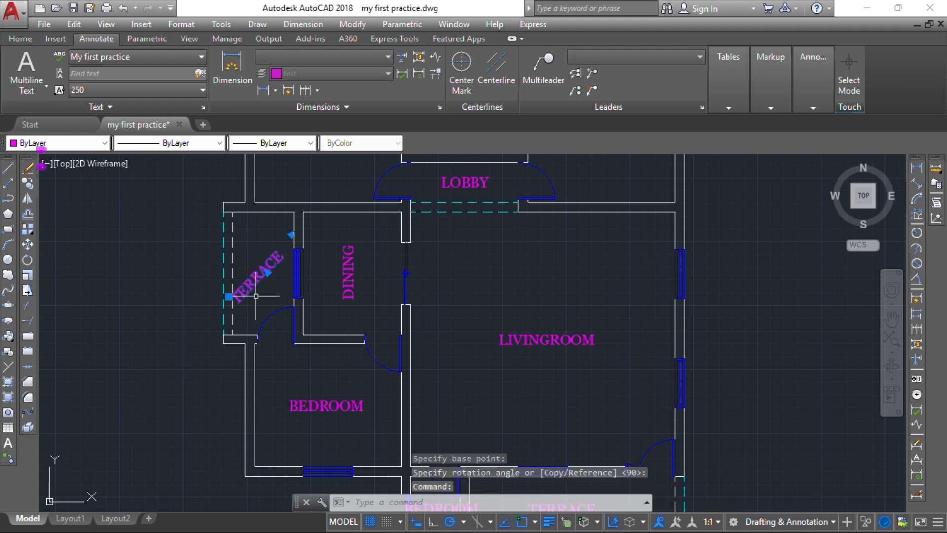
pyautogui.write('m')
pyautogui.press('Return')
pyautogui.click(267, 305)
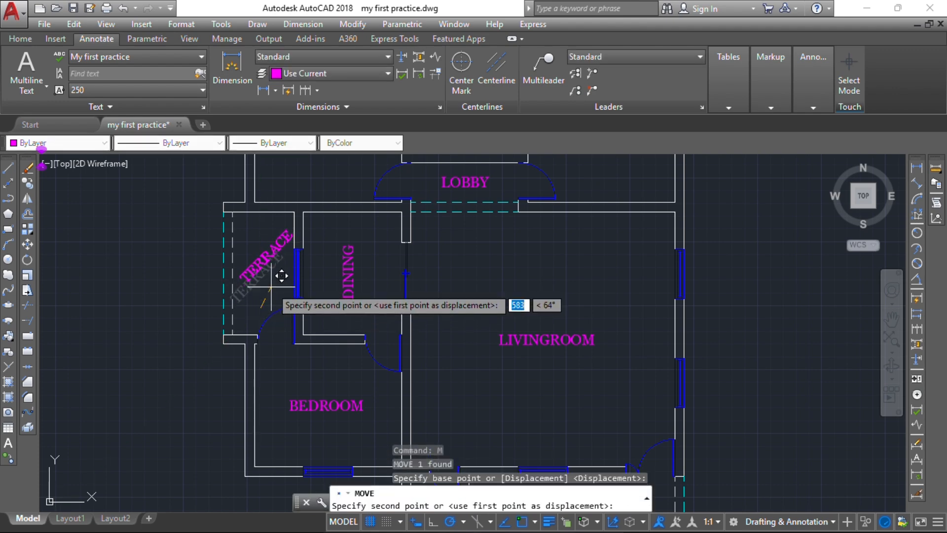
pyautogui.click(275, 293)
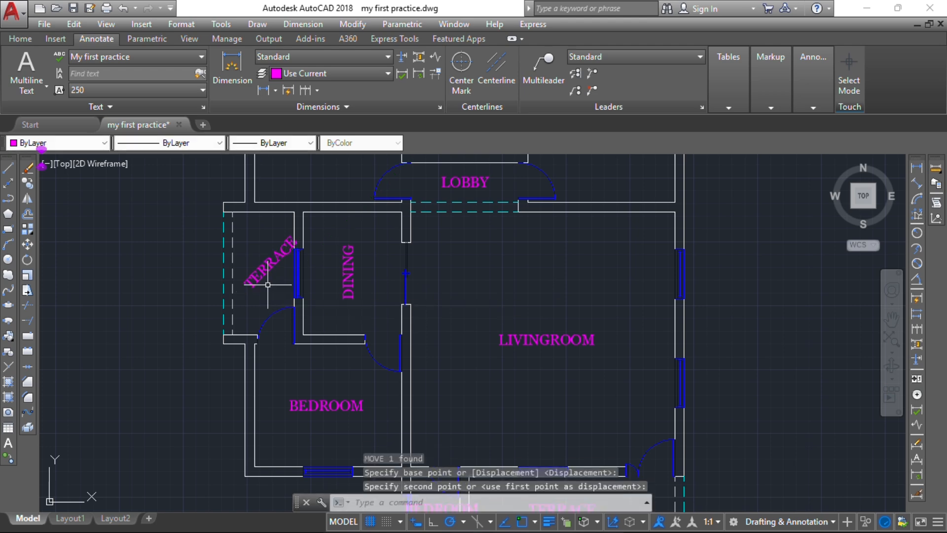
# Step: With object snap turned off, move the slanted TERRACE label slightly down and to the left, clear of the dining room window
pyautogui.scroll(5, 253, 278)
pyautogui.click(261, 283)
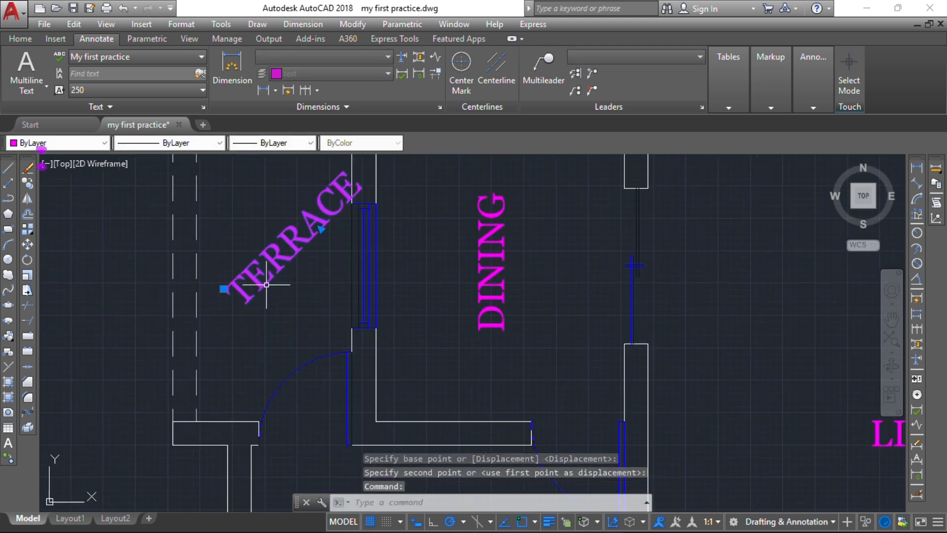
pyautogui.press('space')
pyautogui.click(307, 265)
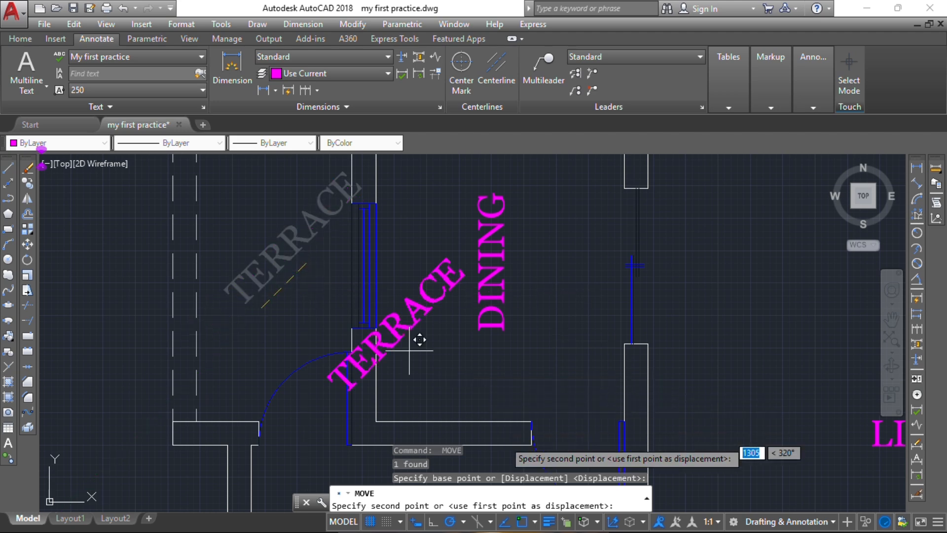
pyautogui.click(526, 520)
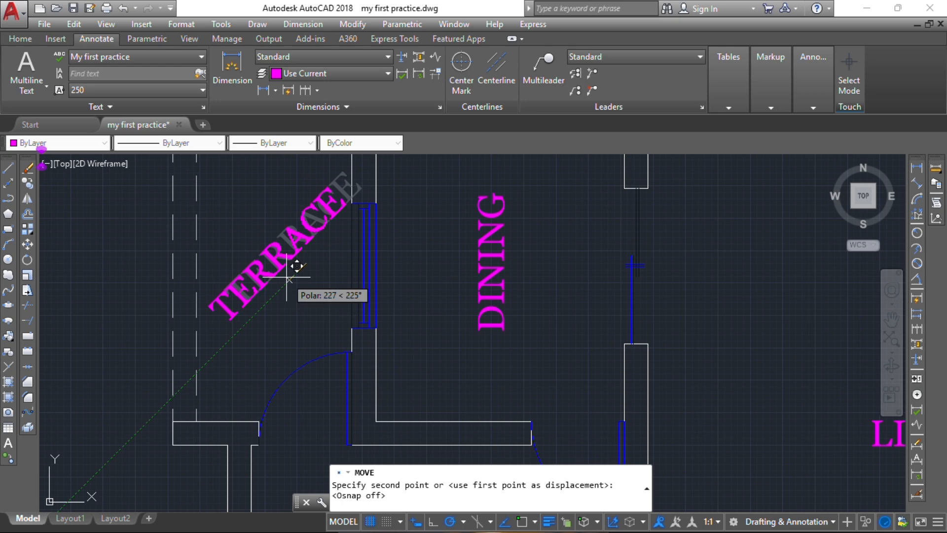
pyautogui.scroll(-4, 289, 280)
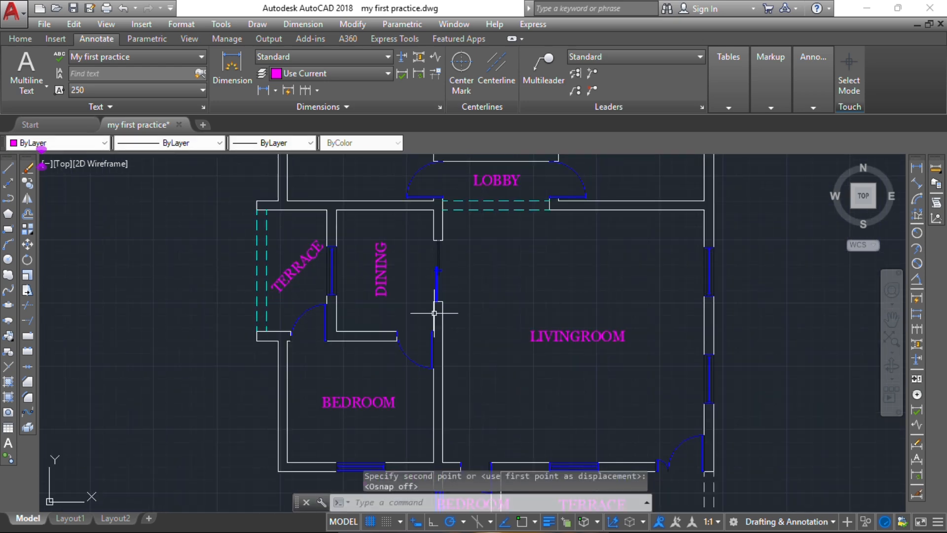
pyautogui.moveTo(359, 293); pyautogui.dragTo(350, 288, button='middle')
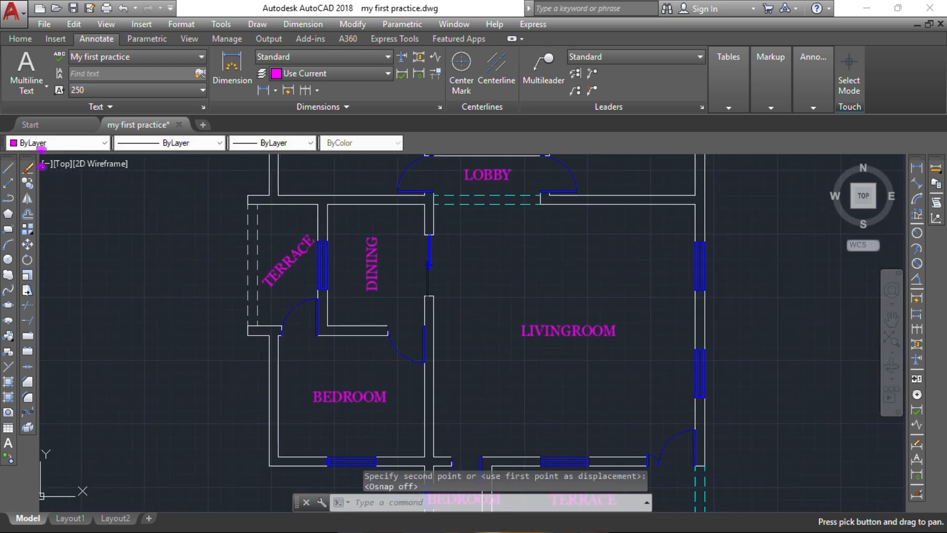
pyautogui.click(375, 267)
pyautogui.write('m')
pyautogui.press('Return')
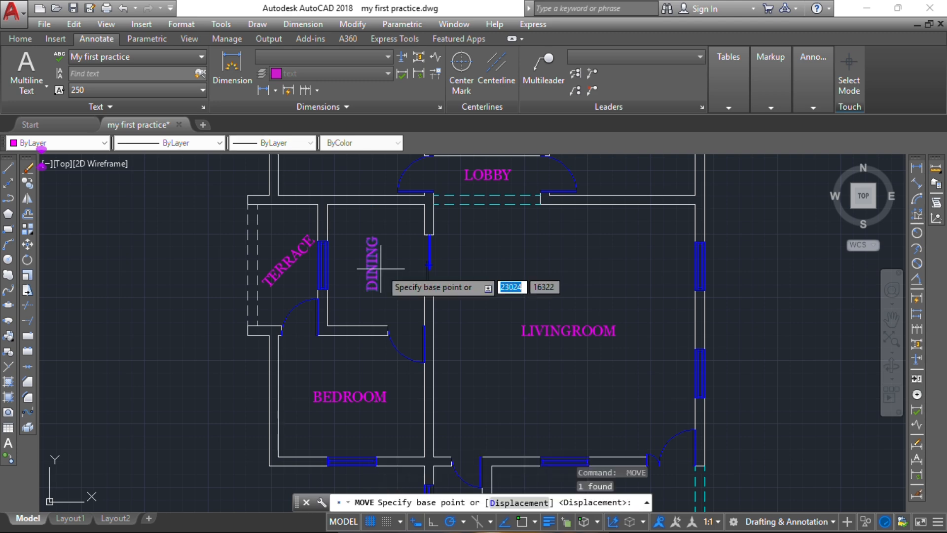
pyautogui.press('Escape')
# Step: Rotate the vertical DINING label clockwise about its middle to a diagonal slant of about 45 degrees
pyautogui.click(383, 277)
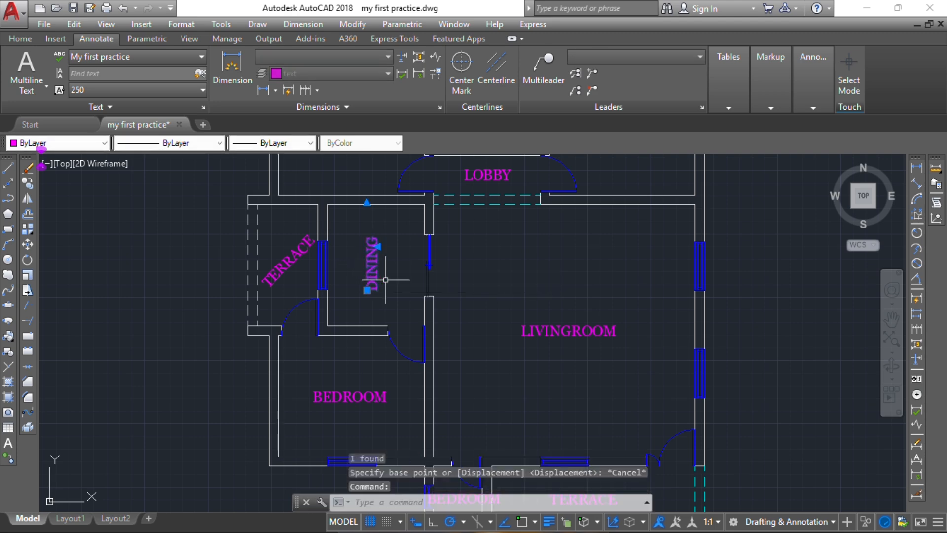
pyautogui.write('ro')
pyautogui.press('Return')
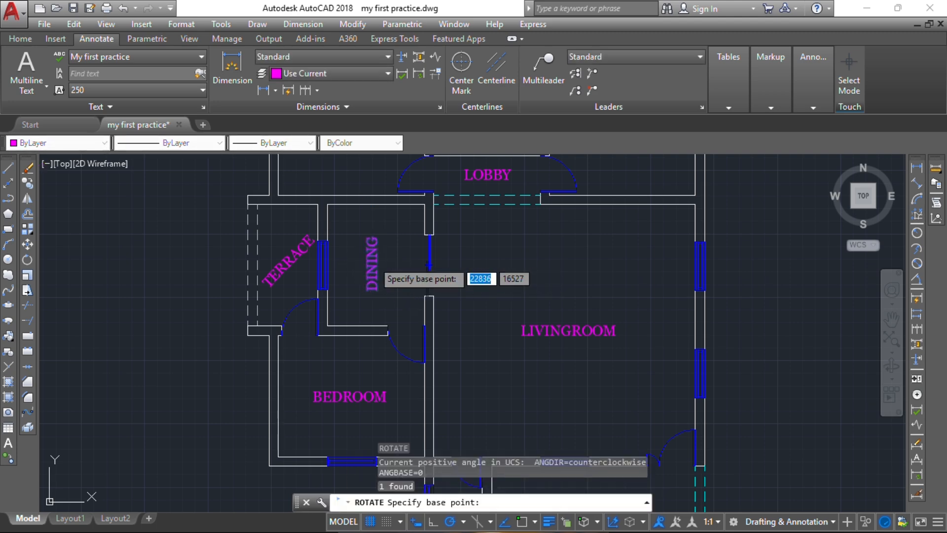
pyautogui.click(367, 255)
pyautogui.click(382, 271)
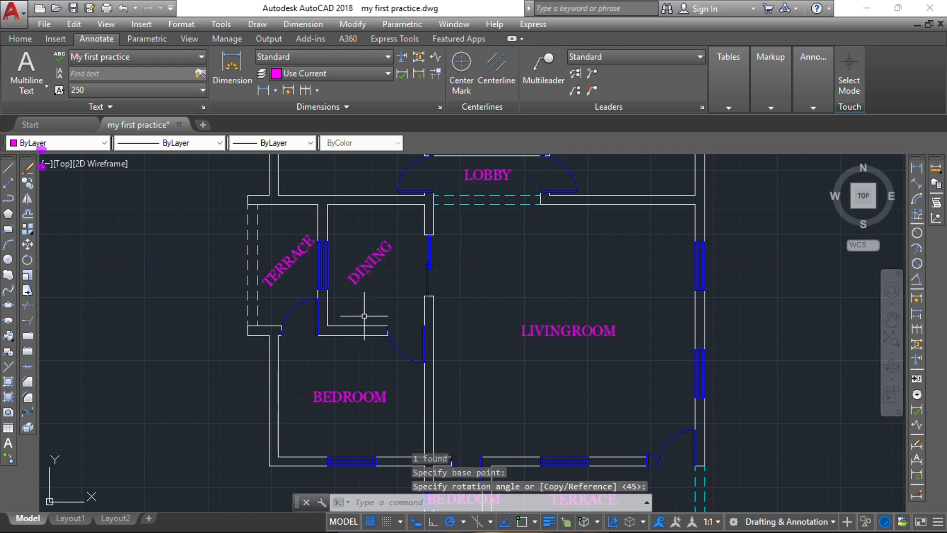
# Step: Turn object snap back on and replace the text of the BEDROOM label below the dining room with KITCHEN
pyautogui.scroll(-5, 364, 316)
pyautogui.scroll(3, 354, 339)
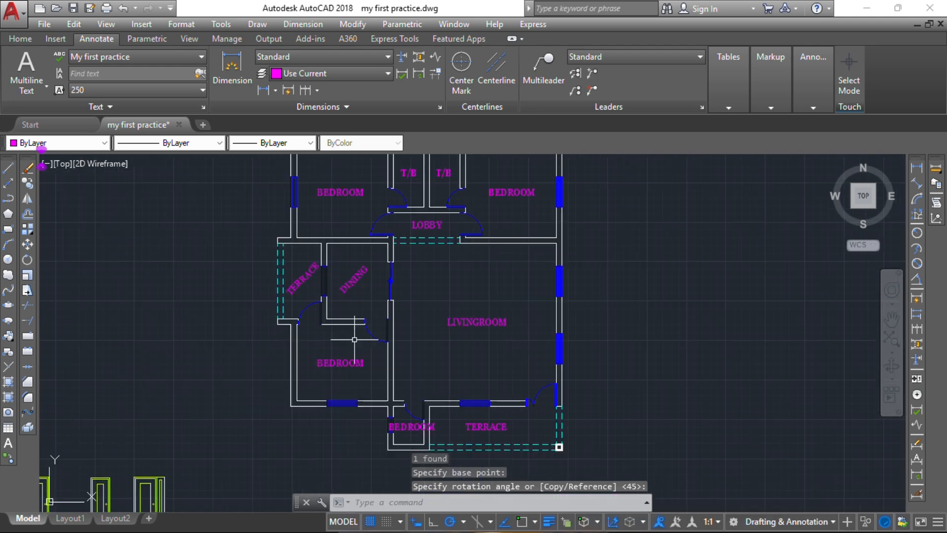
pyautogui.click(521, 522)
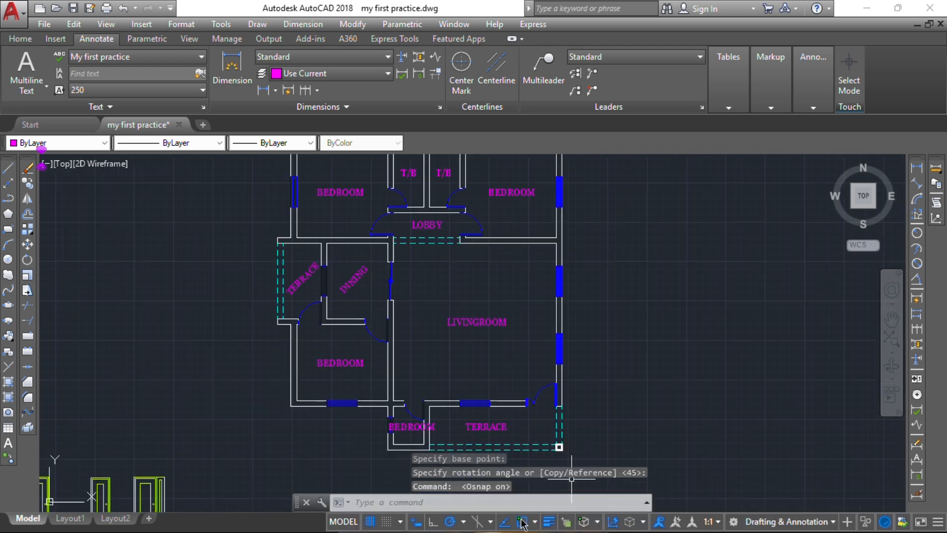
pyautogui.click(345, 362)
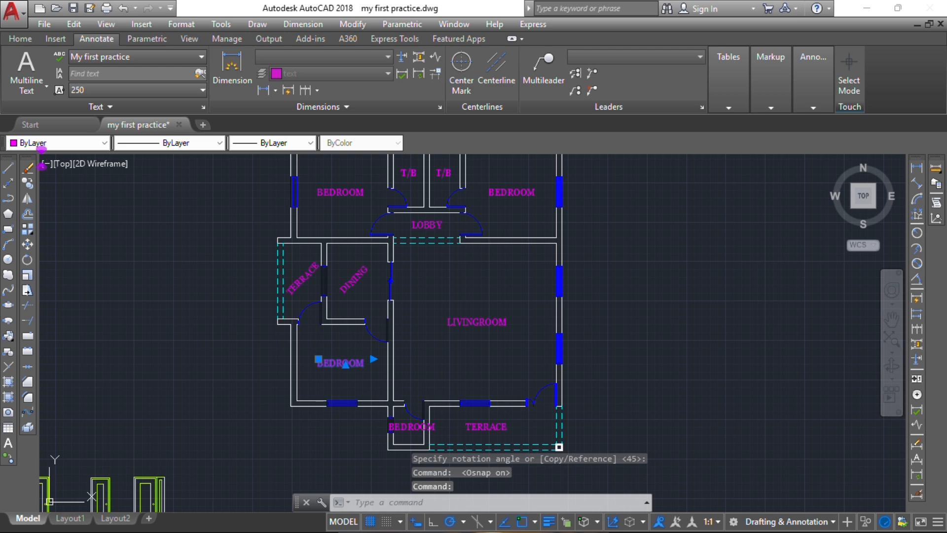
pyautogui.doubleClick(341, 362)
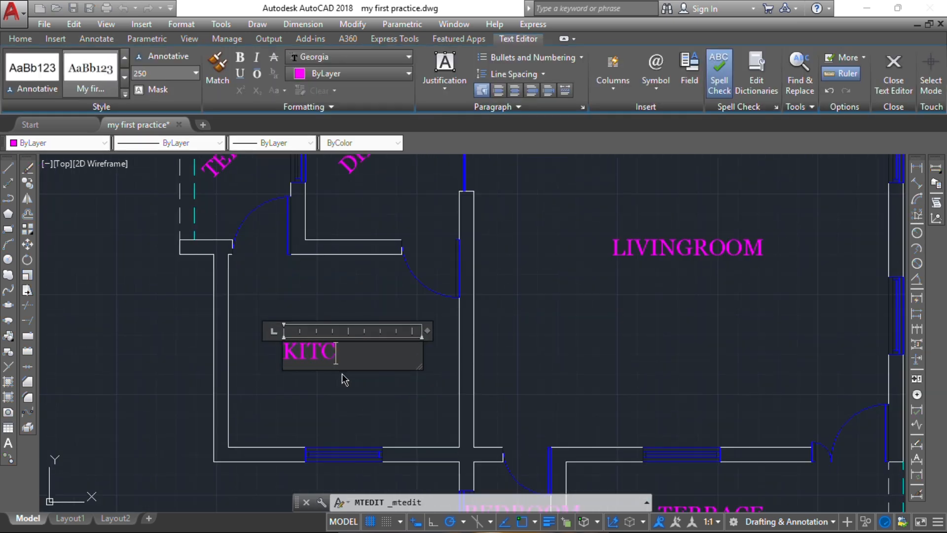
pyautogui.click(351, 390)
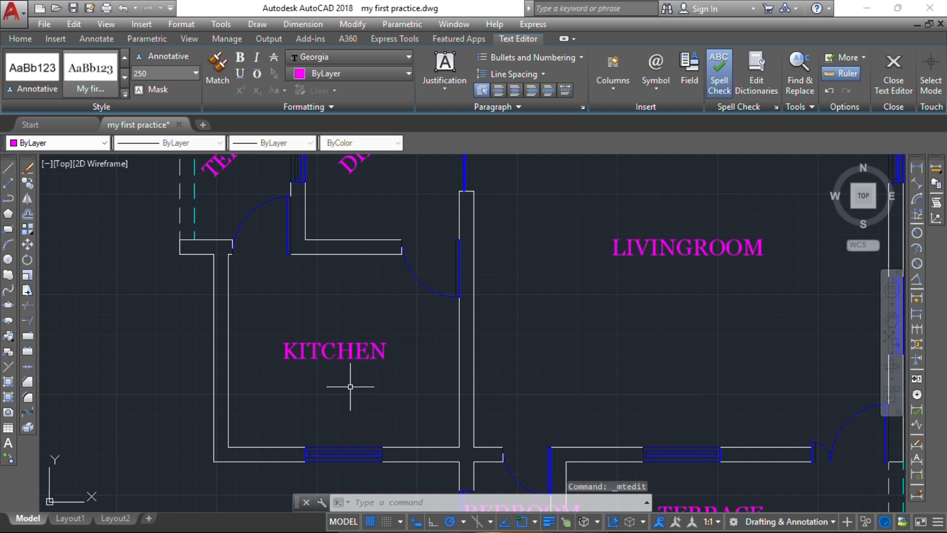
# Step: Replace the text of the BEDROOM label in the small bottom room beside the terrace with V.T
pyautogui.scroll(-5, 332, 302)
pyautogui.scroll(4, 396, 356)
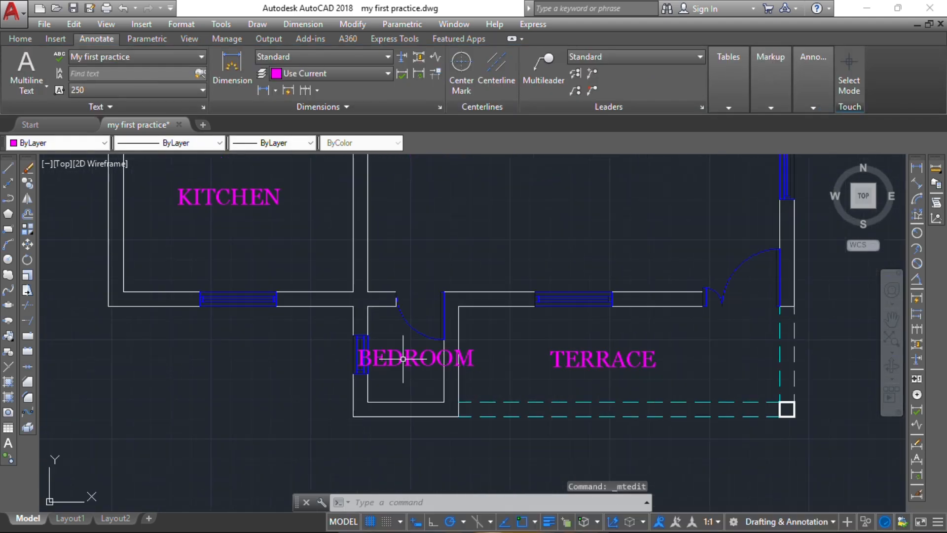
pyautogui.scroll(2, 396, 357)
pyautogui.click(414, 356)
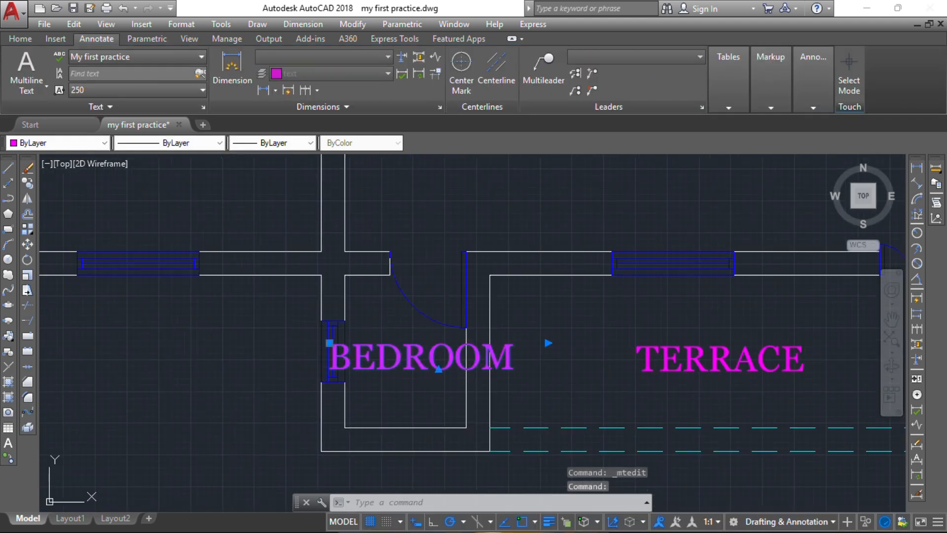
pyautogui.doubleClick(416, 363)
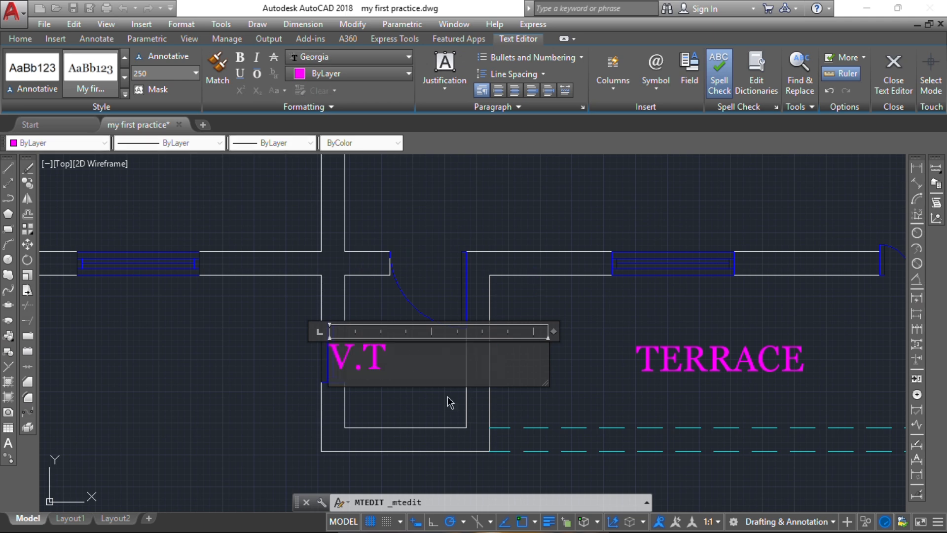
pyautogui.click(426, 419)
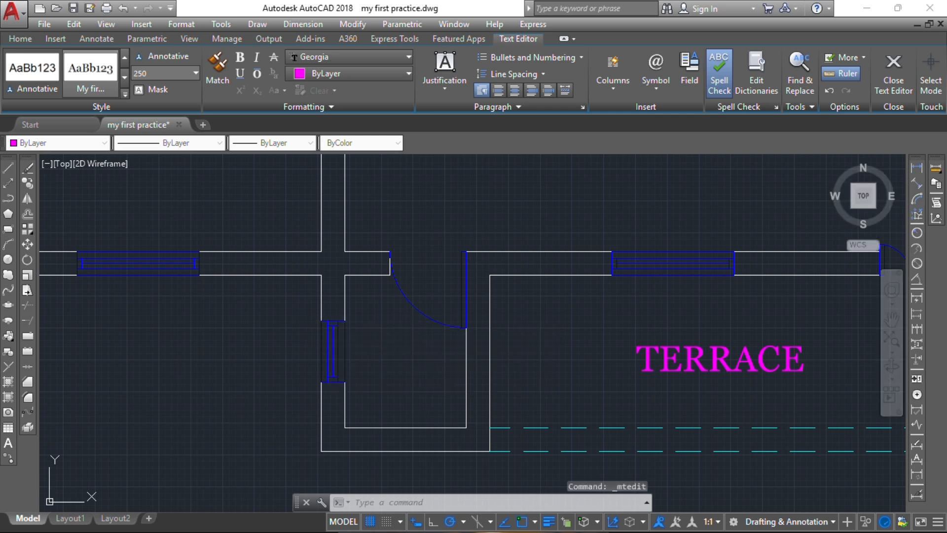
# Step: Move the V.T label horizontally to the right into the middle of the small bottom room
pyautogui.click(371, 352)
pyautogui.write('M')
pyautogui.press('Return')
pyautogui.click(373, 386)
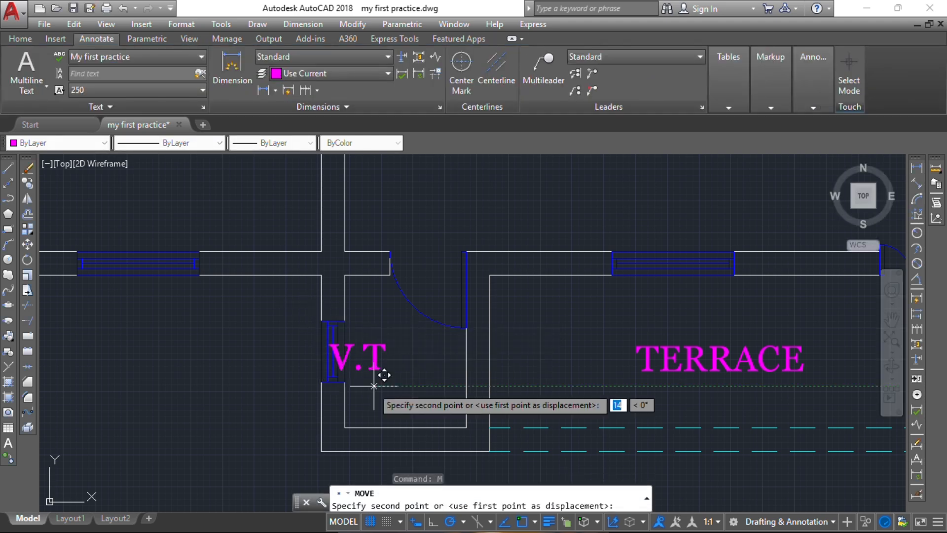
pyautogui.click(417, 386)
pyautogui.scroll(-10, 469, 345)
pyautogui.scroll(2, 469, 345)
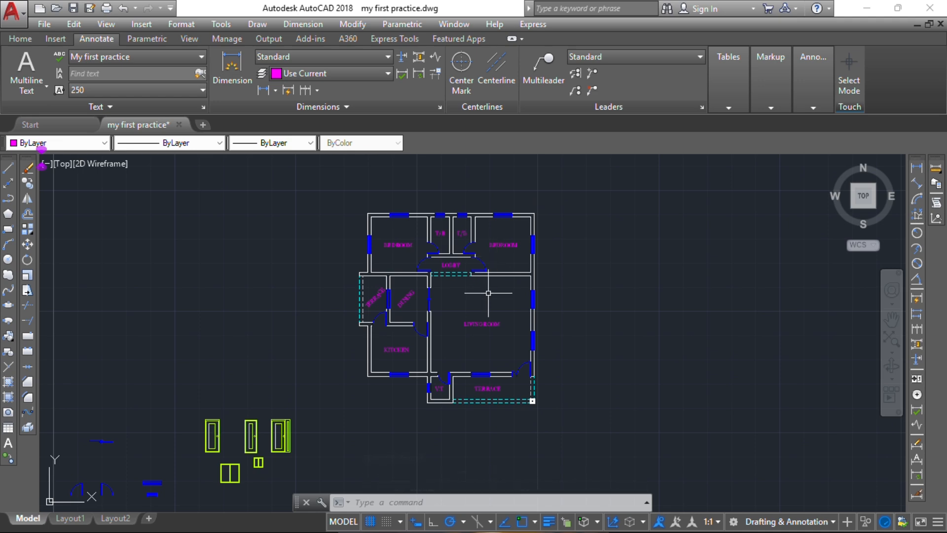
pyautogui.scroll(2, 478, 220)
pyautogui.scroll(-4, 444, 261)
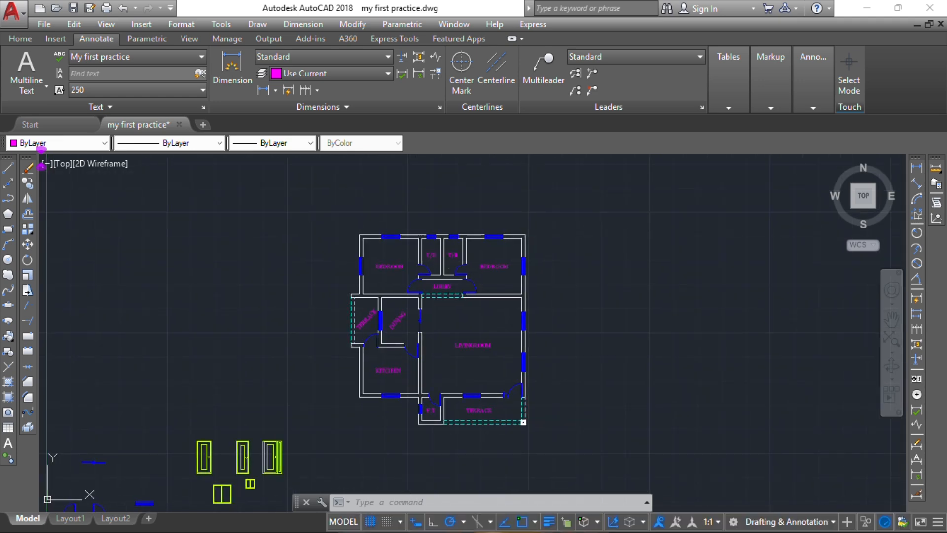
pyautogui.scroll(3, 454, 280)
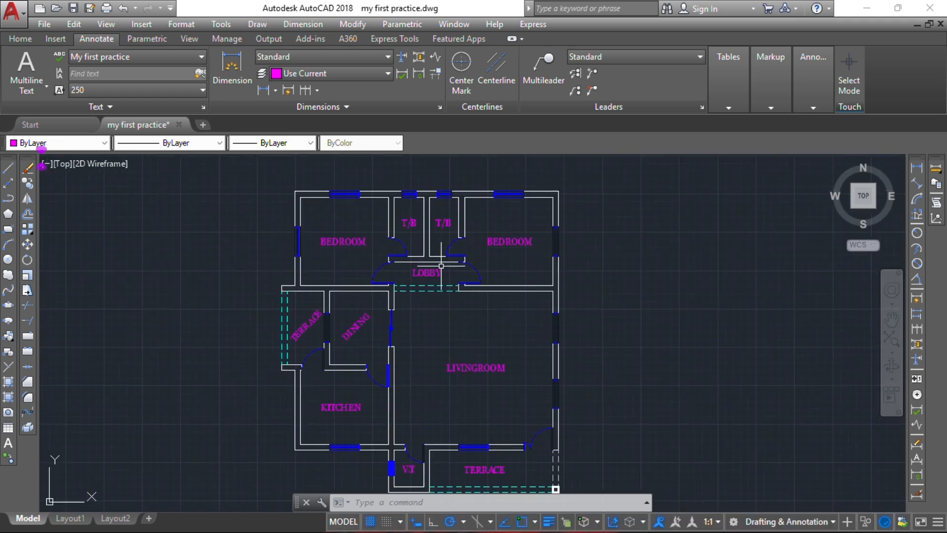